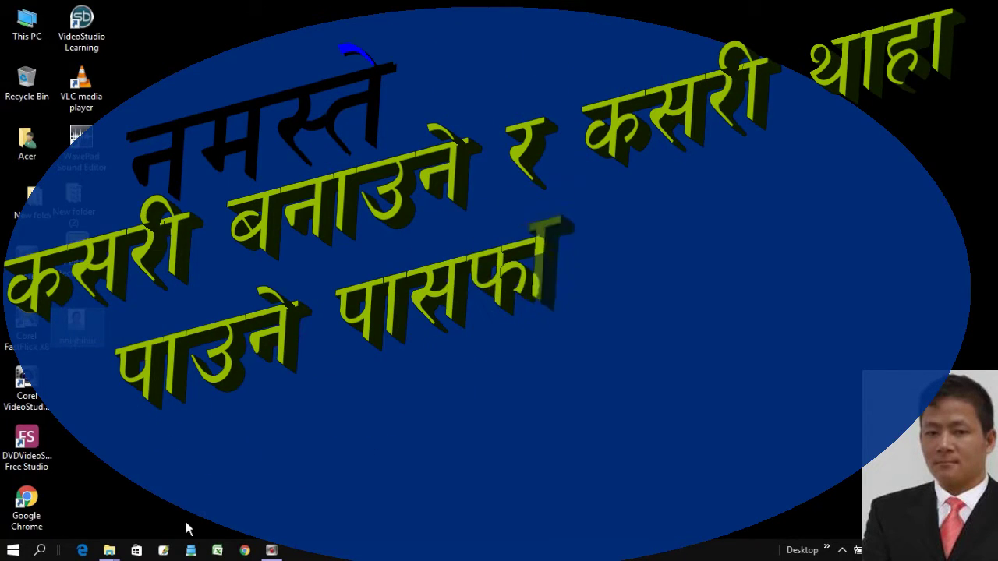
Step: Start Photoshop CS from its taskbar icon
click(165, 550)
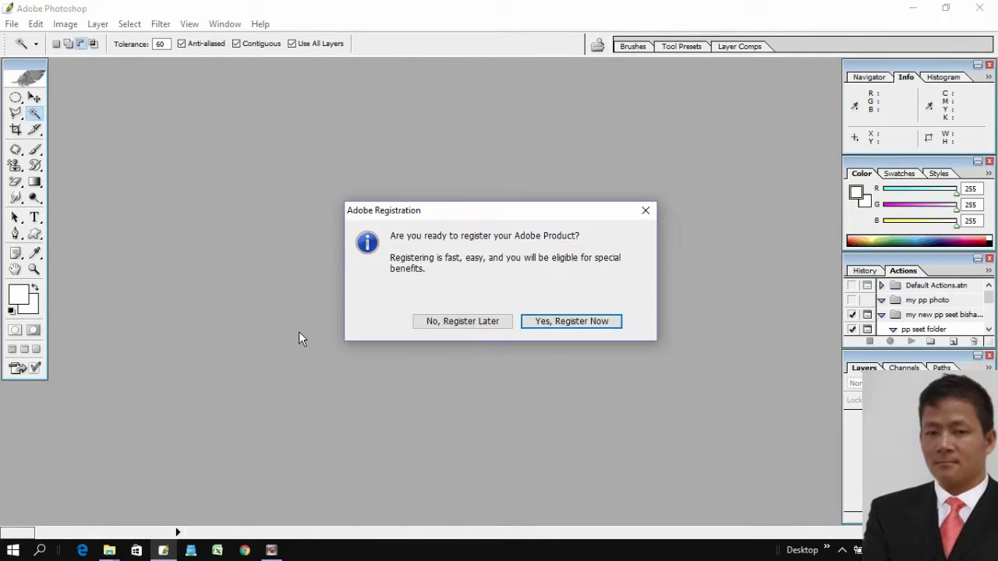
Step: Postpone registration and open nniljhihiu.jpg from the Desktop folder
click(428, 321)
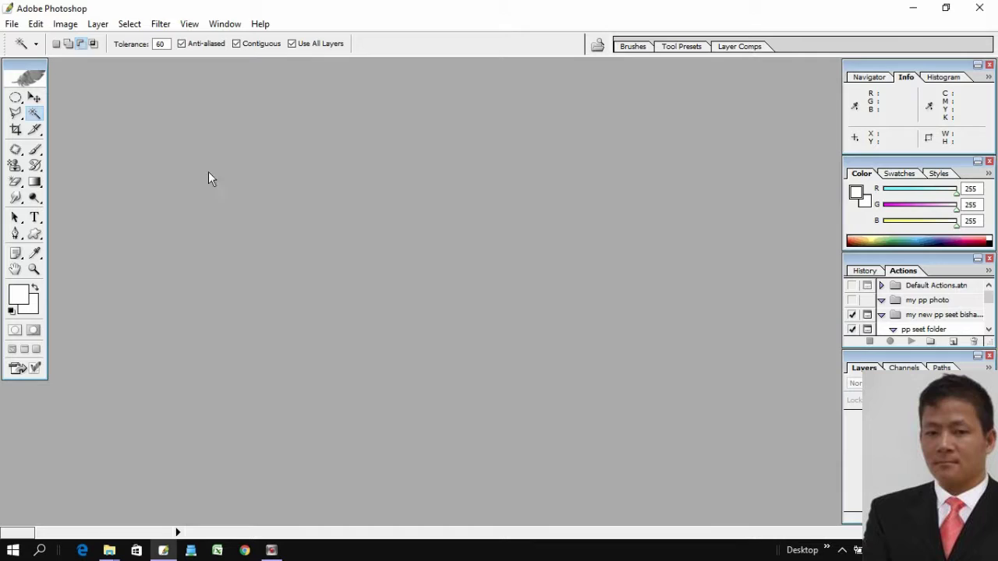
click(11, 24)
click(31, 59)
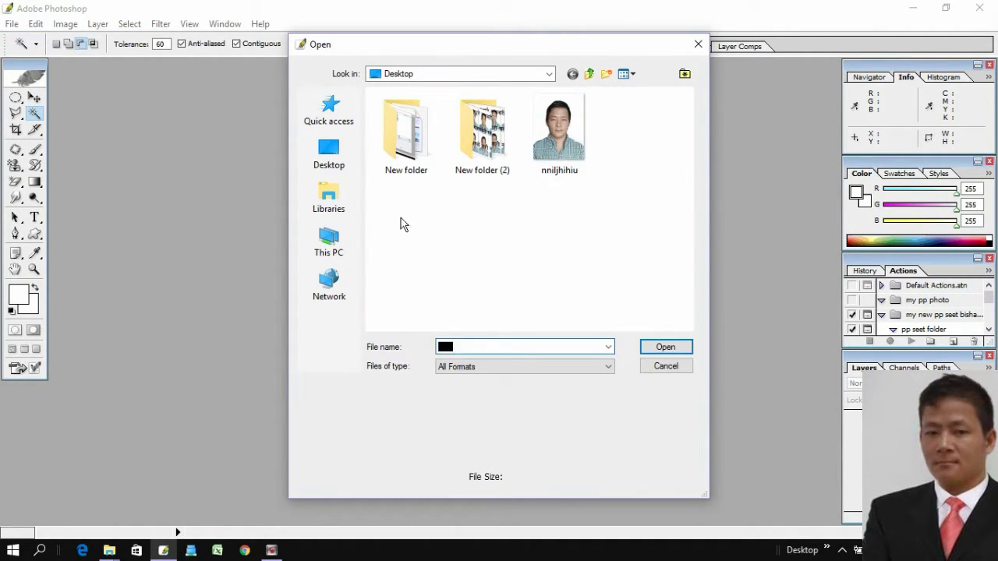
click(346, 163)
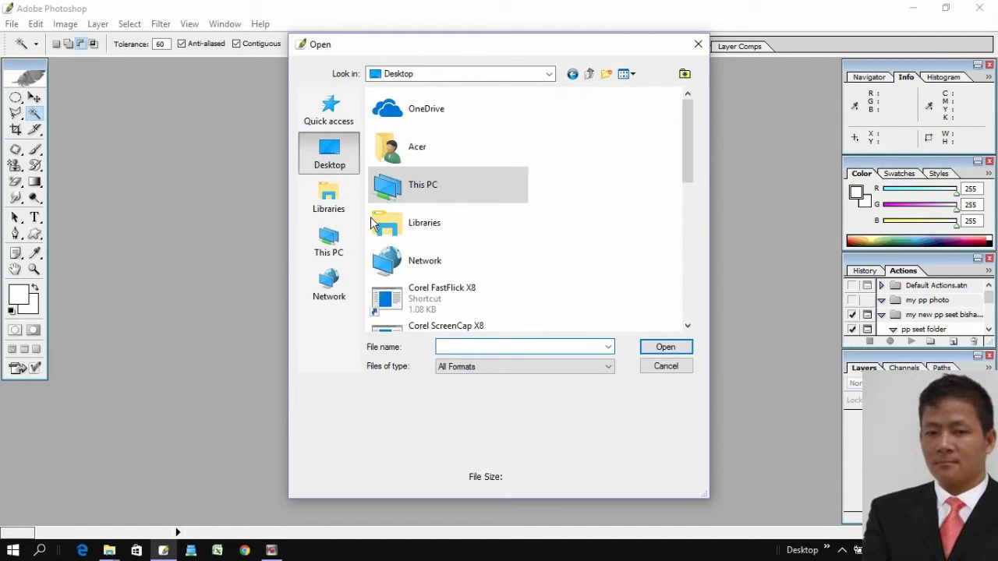
scroll(413, 268, down, 10)
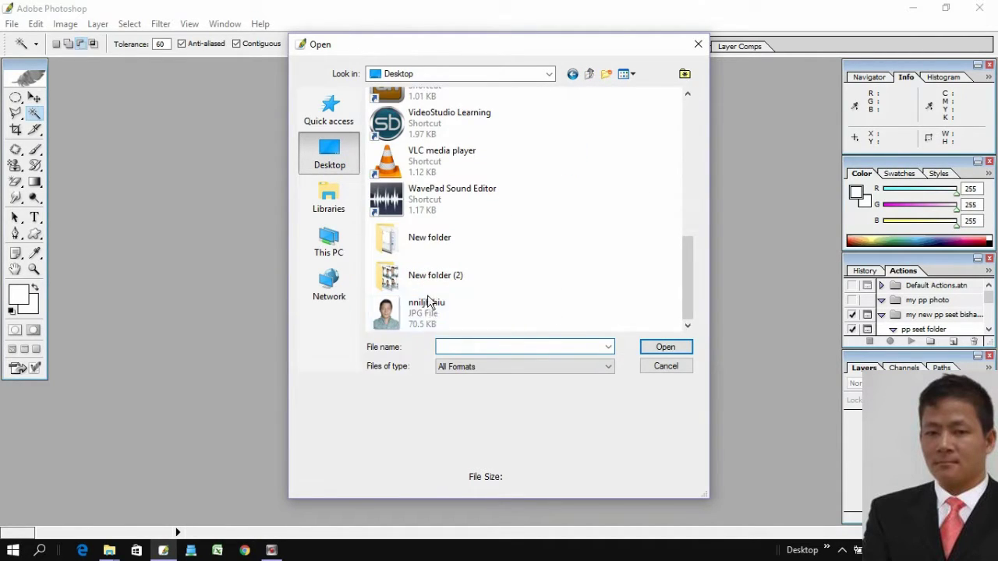
double_click(410, 313)
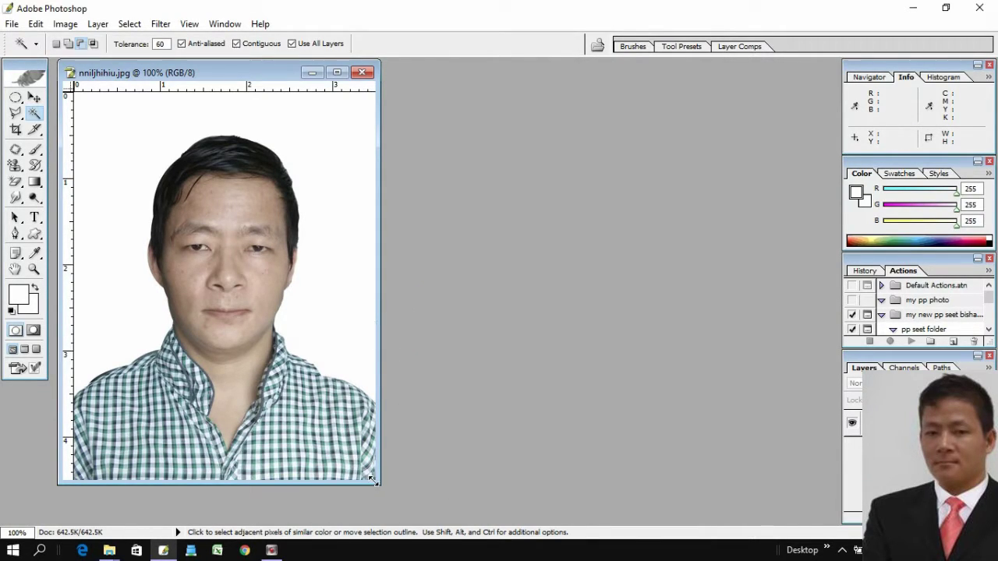
Step: Enlarge the photo's window and try moving the locked background layer
drag(371, 478, 616, 502)
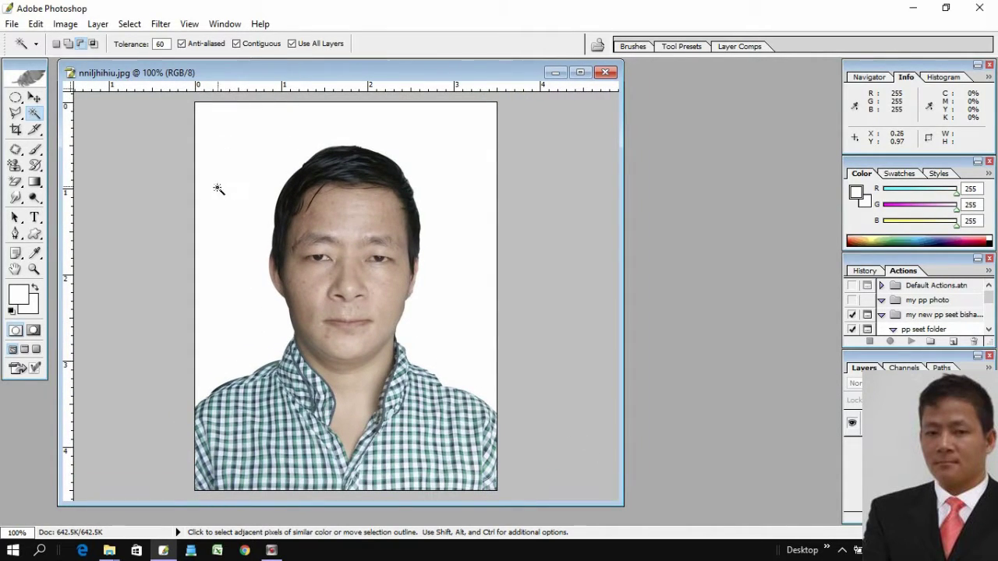
click(34, 97)
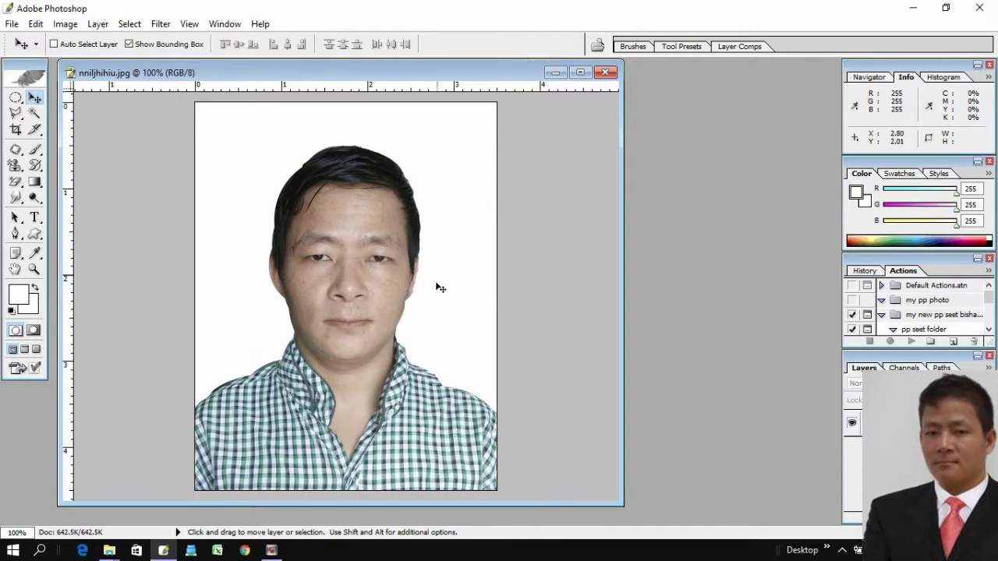
click(475, 279)
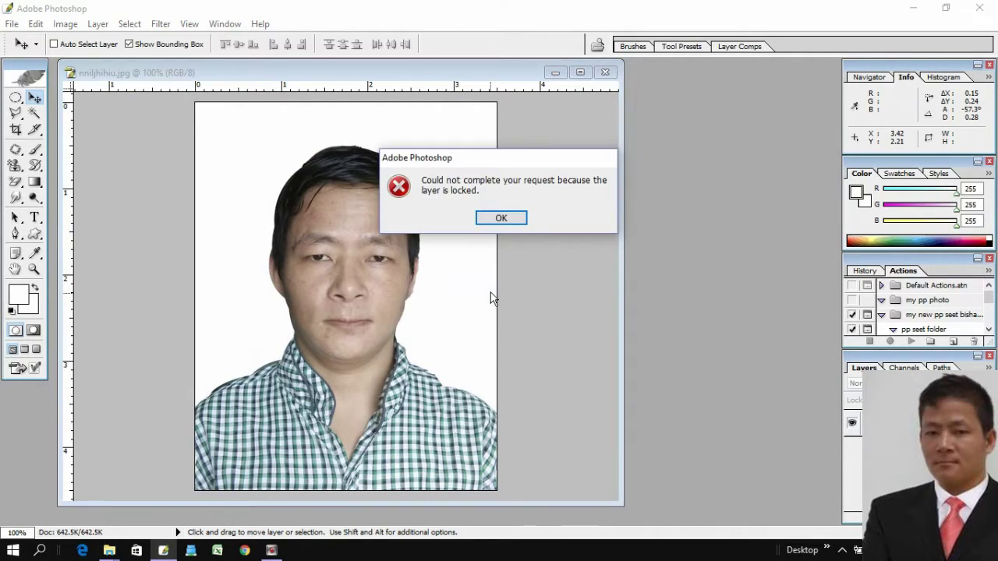
click(502, 217)
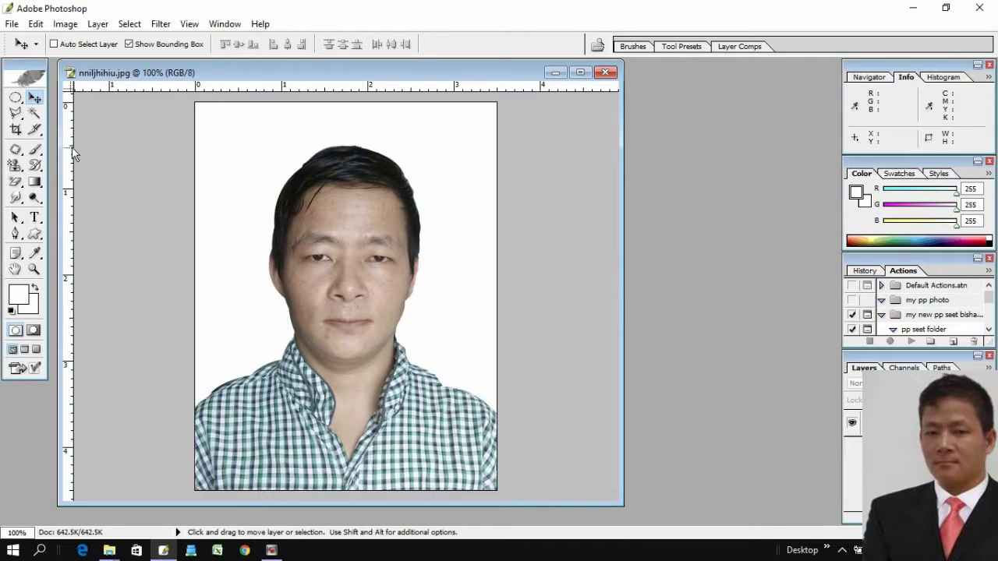
Step: Select the white background around the person with the Magic Wand at tolerance 60
click(34, 115)
click(237, 145)
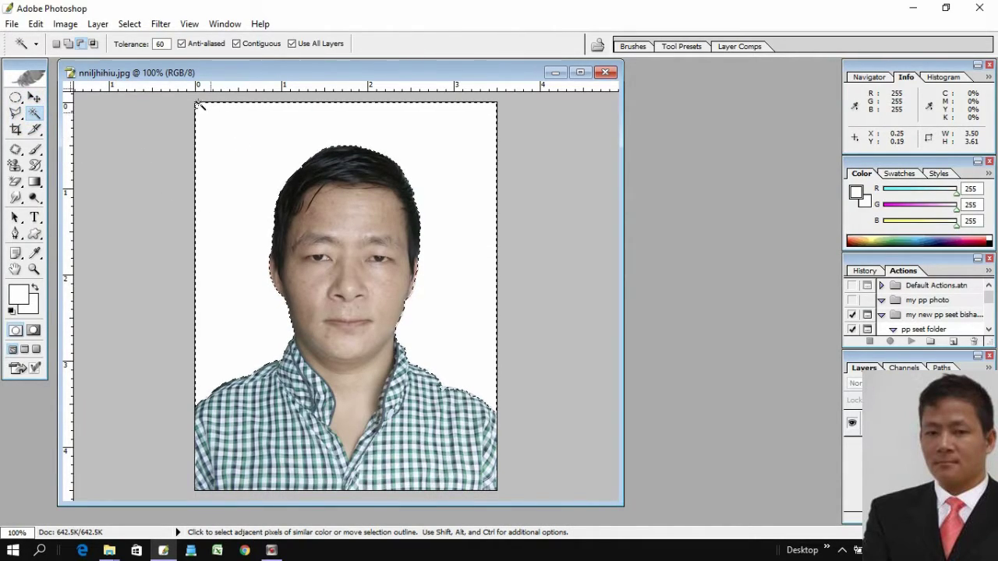
click(65, 25)
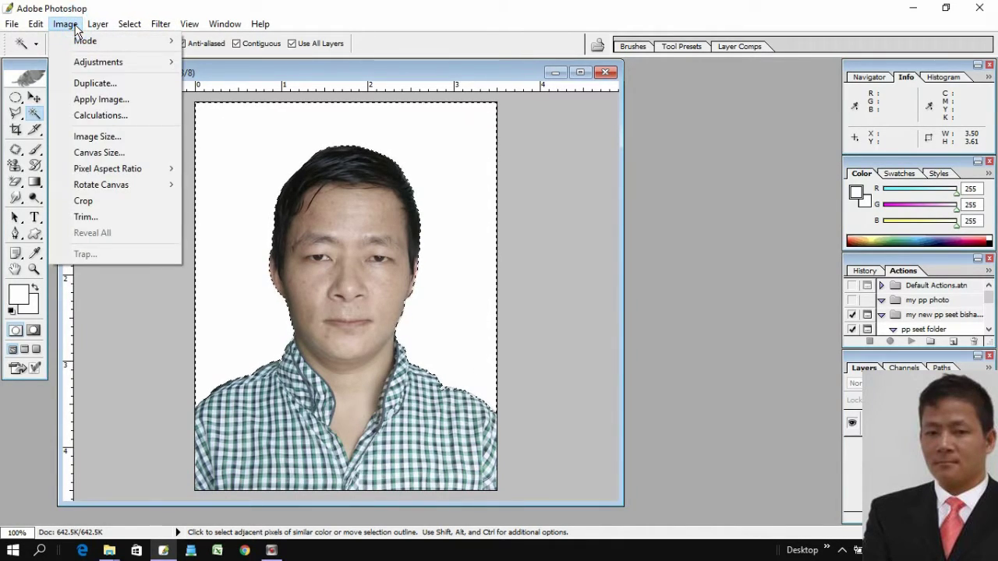
mouse_move(98, 61)
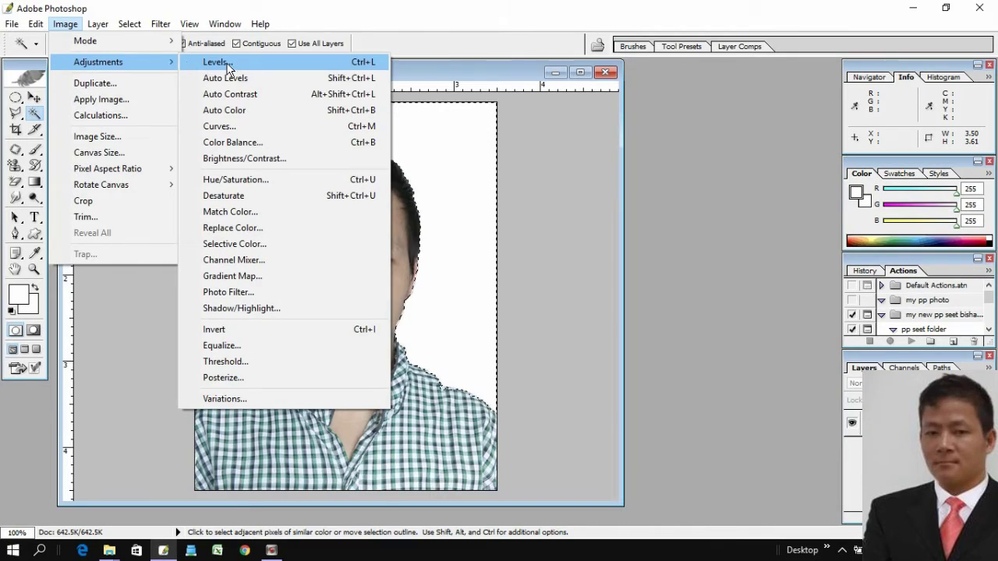
Step: Set Levels inputs to 33, 1.16 and 198 on the selected background, then deselect
click(226, 69)
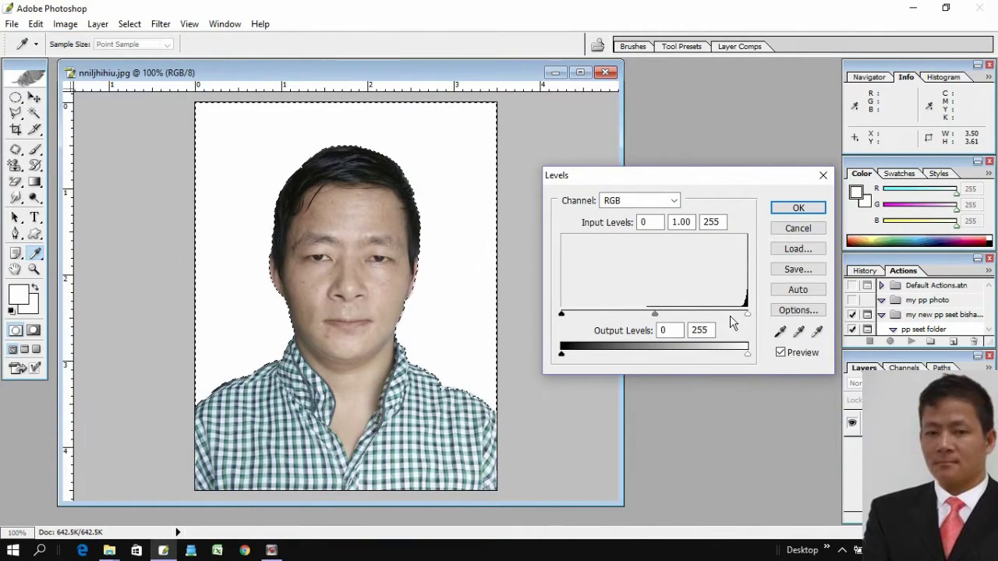
drag(746, 313, 705, 312)
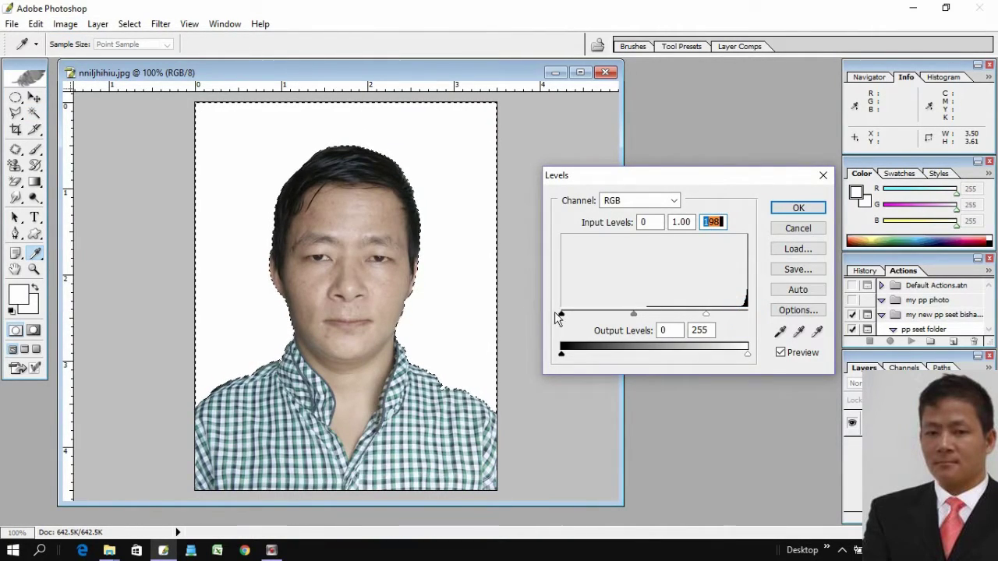
drag(561, 314, 585, 314)
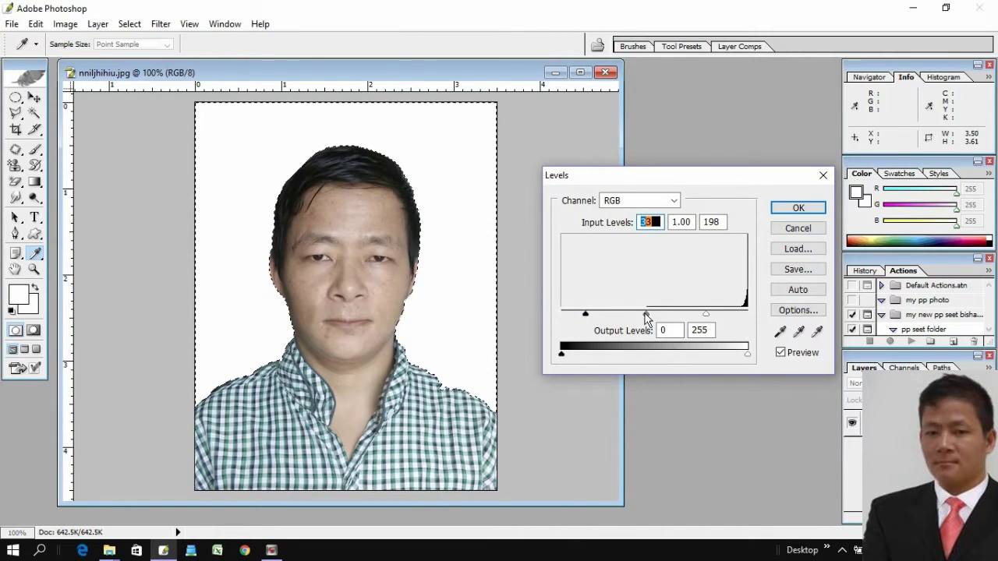
drag(645, 314, 639, 314)
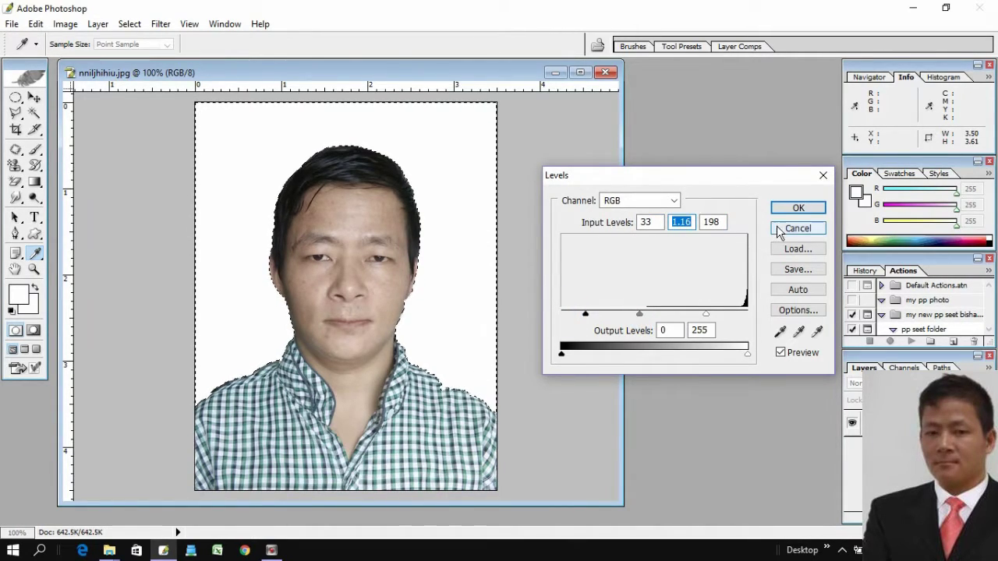
click(795, 208)
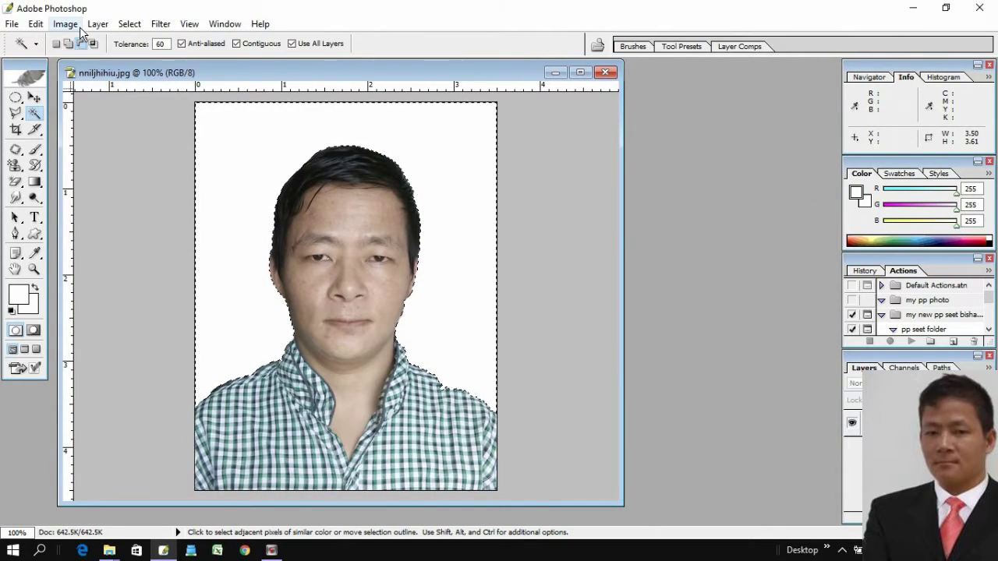
click(130, 24)
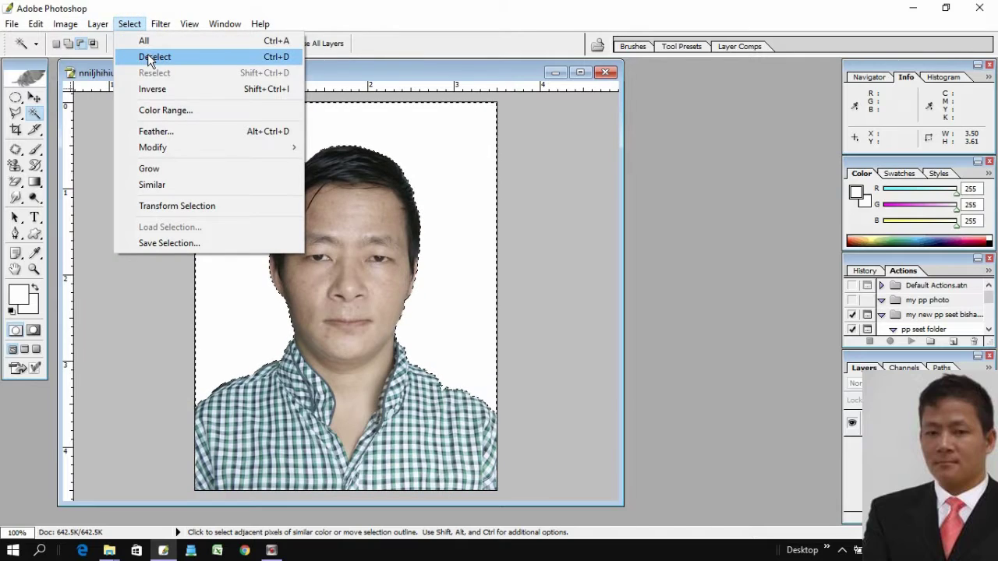
click(148, 56)
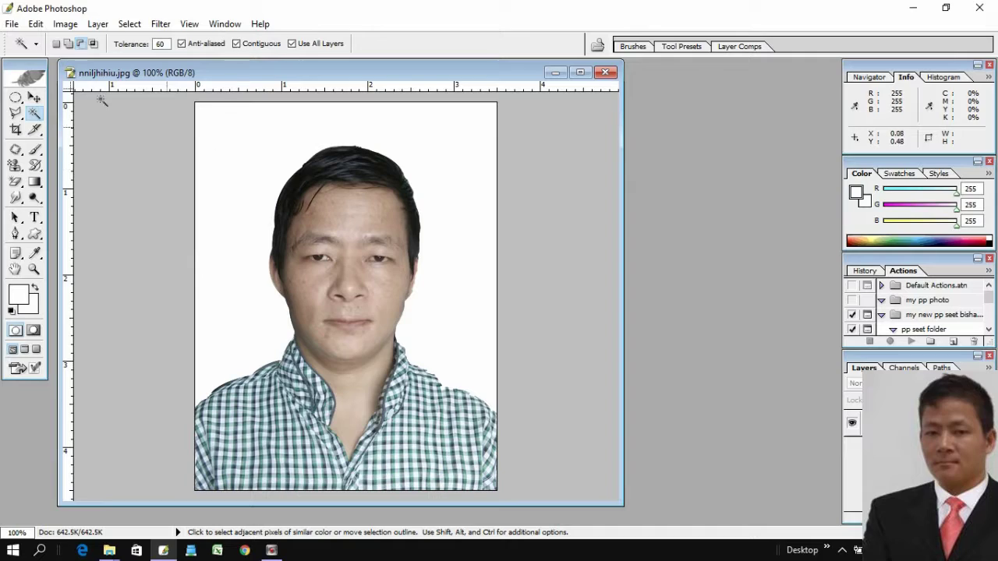
Step: Apply Auto Contrast to the photo and switch to the Move tool
click(65, 24)
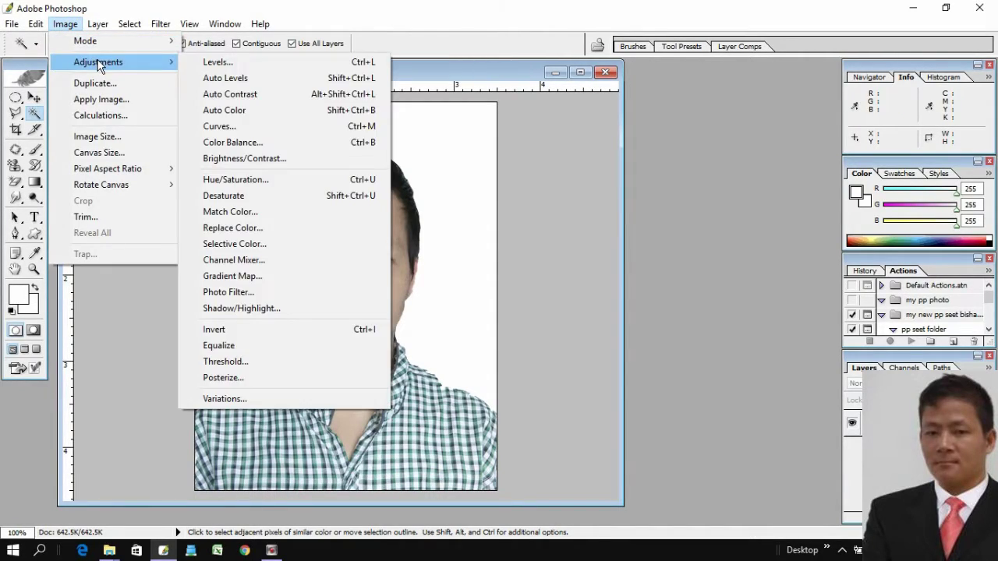
click(349, 99)
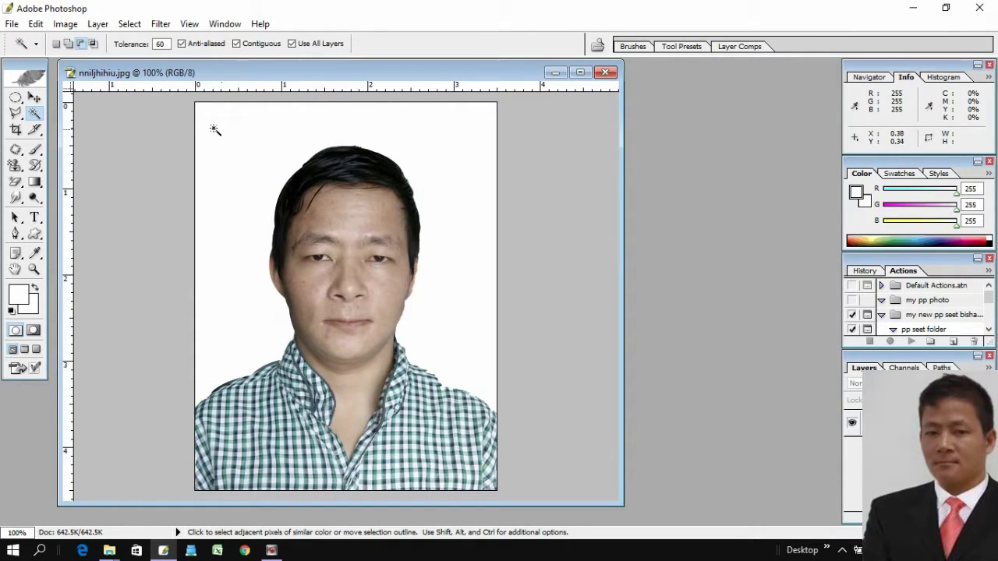
click(34, 97)
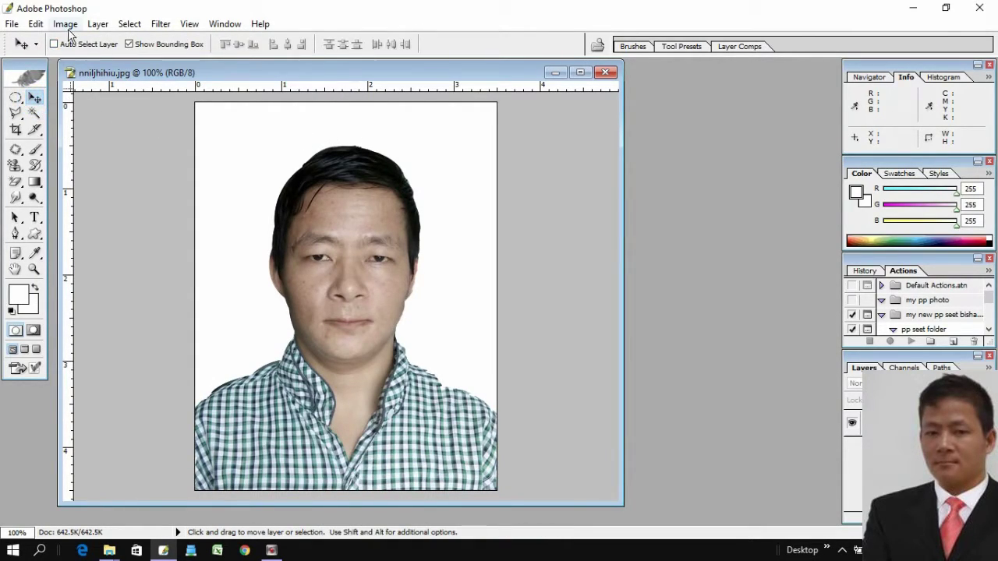
Step: Set Hue/Saturation to hue -5, saturation +33 and lightness +3
click(65, 24)
mouse_move(98, 62)
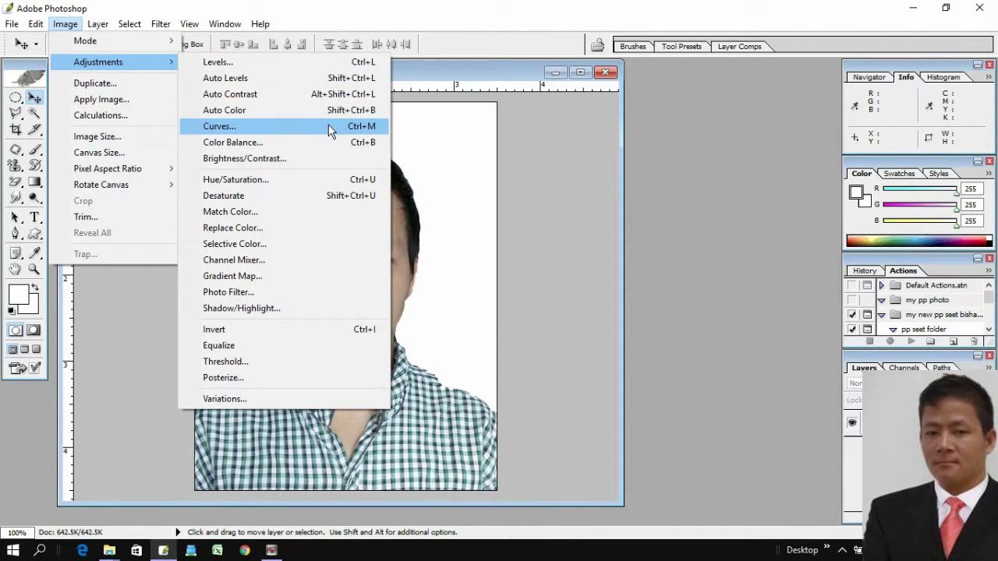
click(328, 183)
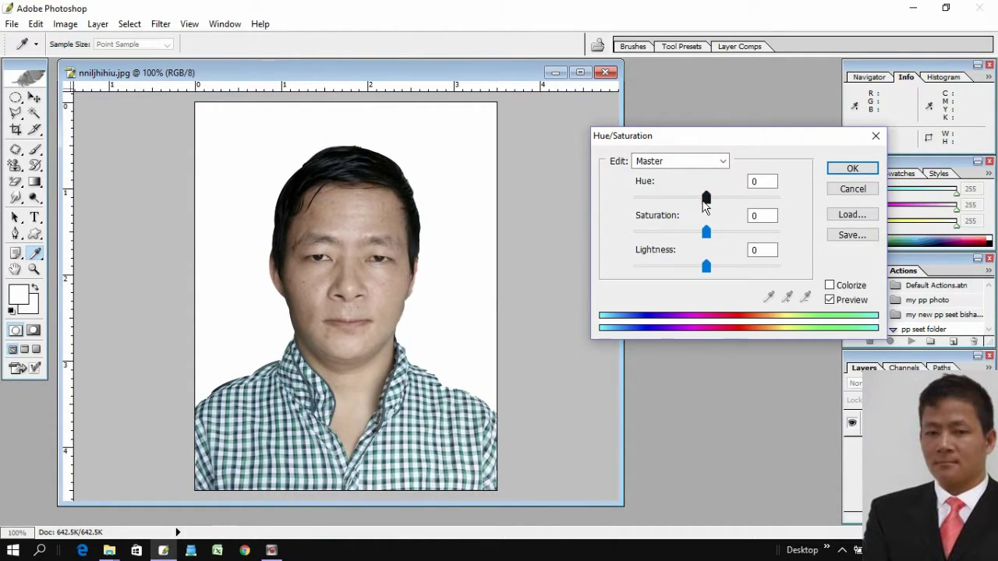
mouse_move(705, 198)
mouse_down()
mouse_move(720, 198)
mouse_move(698, 204)
mouse_up()
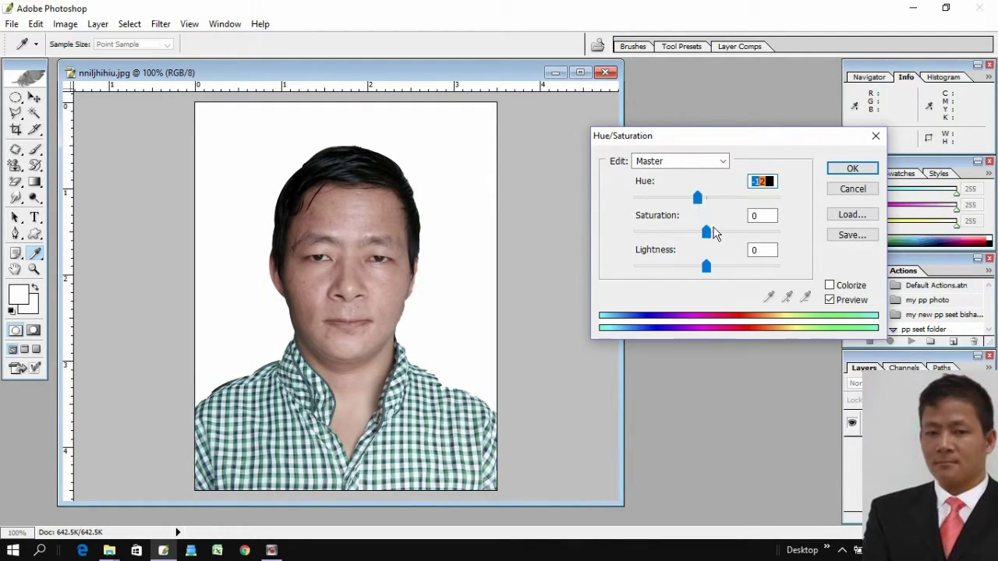
drag(706, 231, 741, 234)
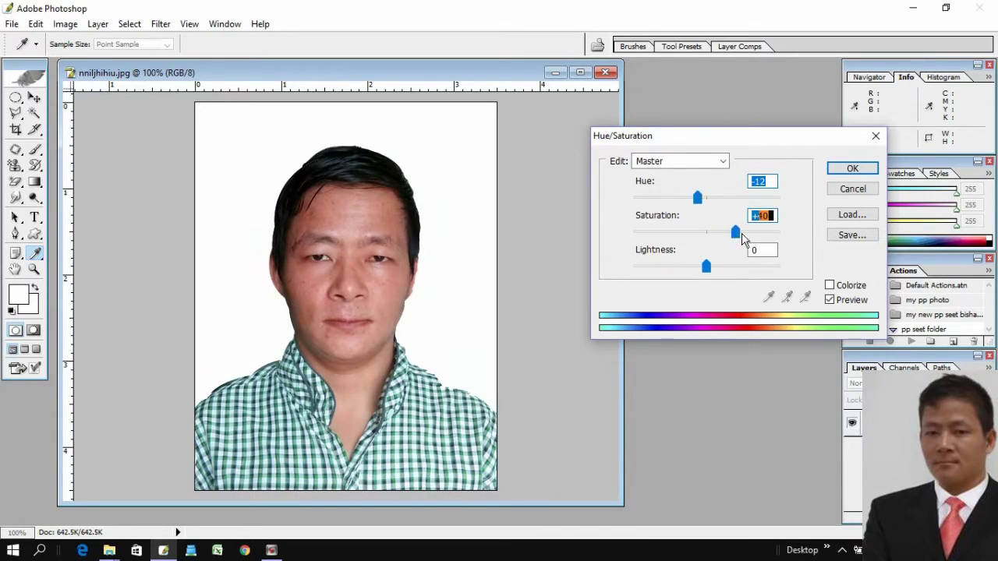
drag(741, 233, 730, 234)
drag(697, 198, 705, 209)
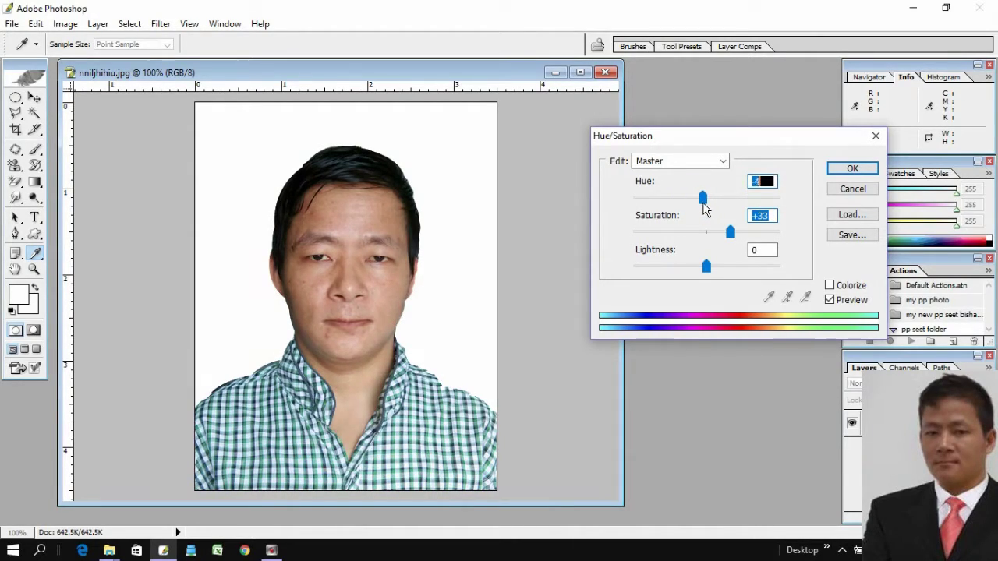
mouse_move(707, 267)
mouse_down()
mouse_move(731, 271)
mouse_move(671, 275)
mouse_move(735, 276)
mouse_move(710, 277)
mouse_up()
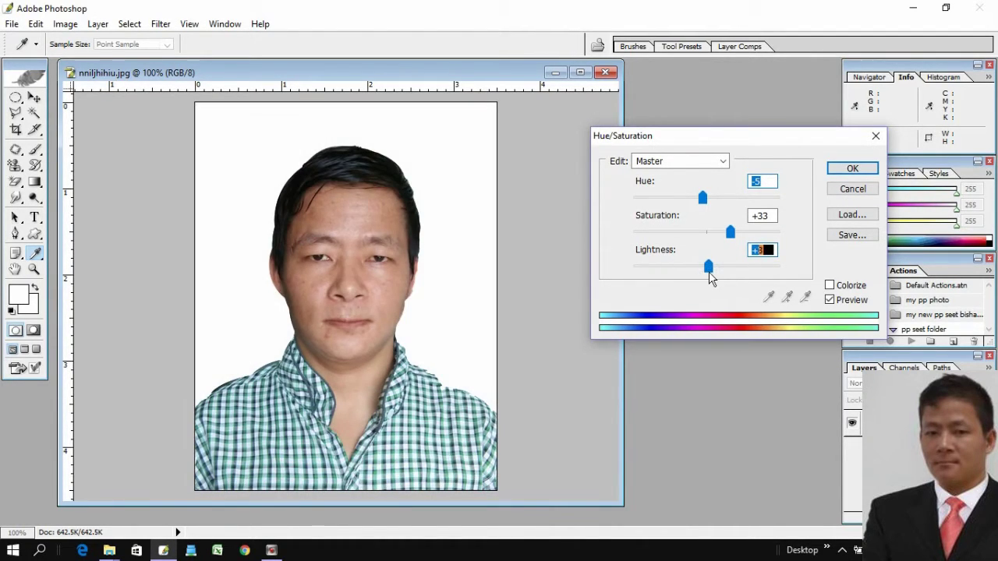
click(710, 273)
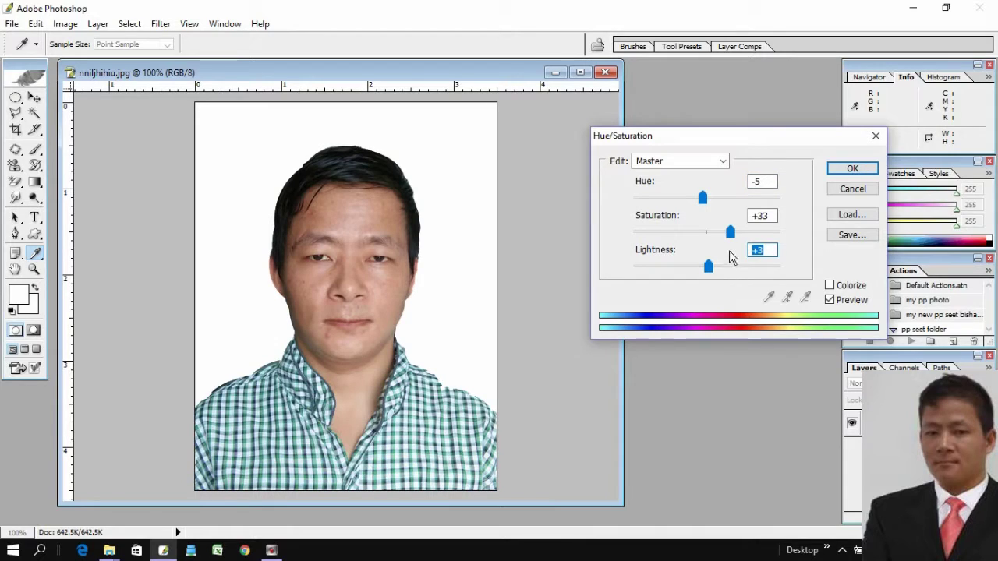
click(853, 170)
key(v)
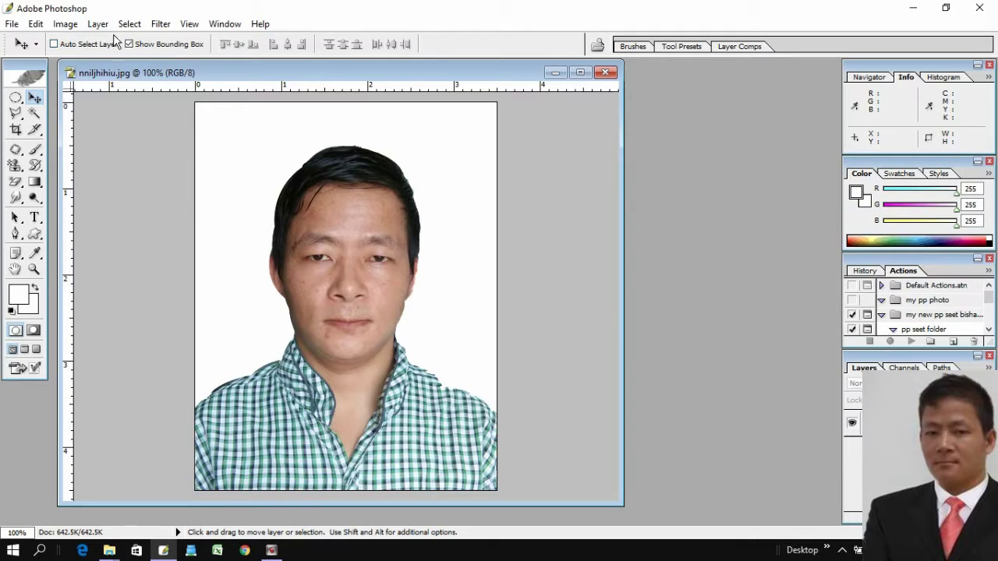
Step: Select all and stroke the canvas with a 1 px black centre border
click(127, 25)
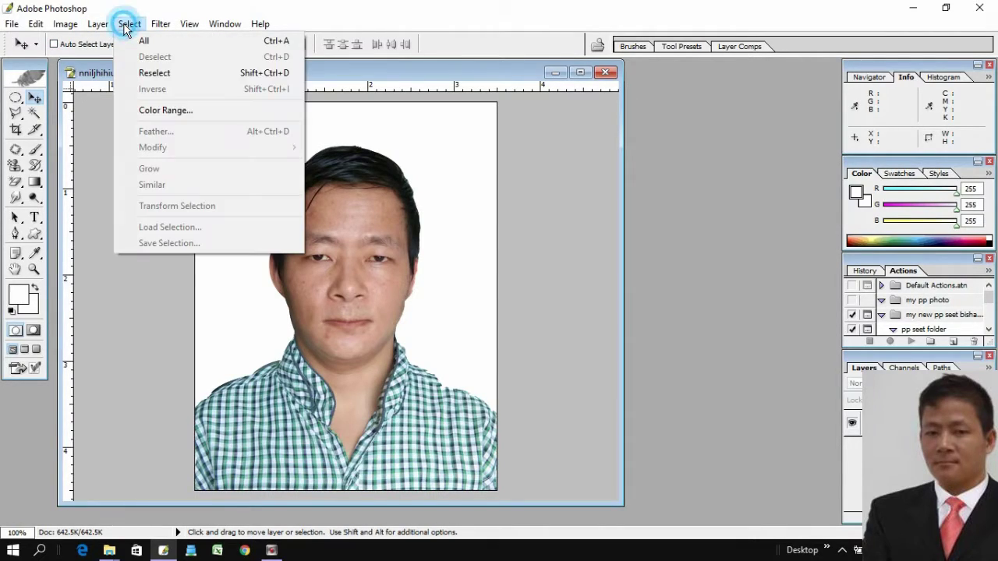
click(154, 52)
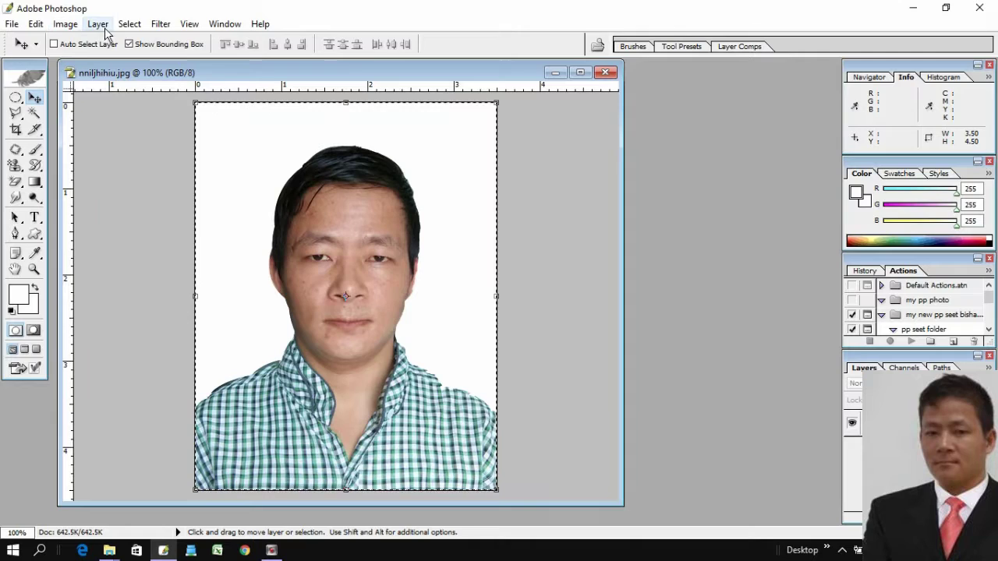
click(66, 24)
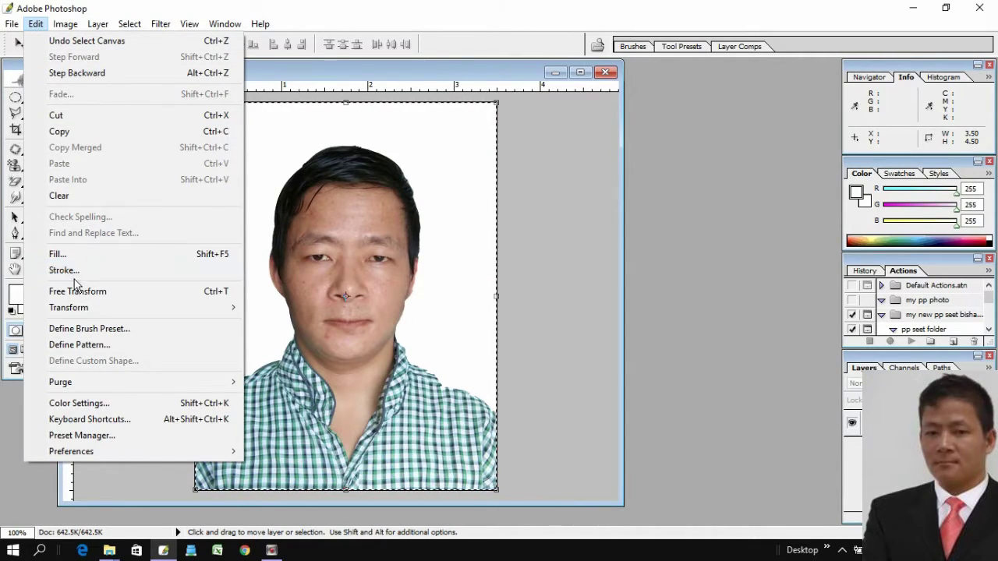
click(64, 270)
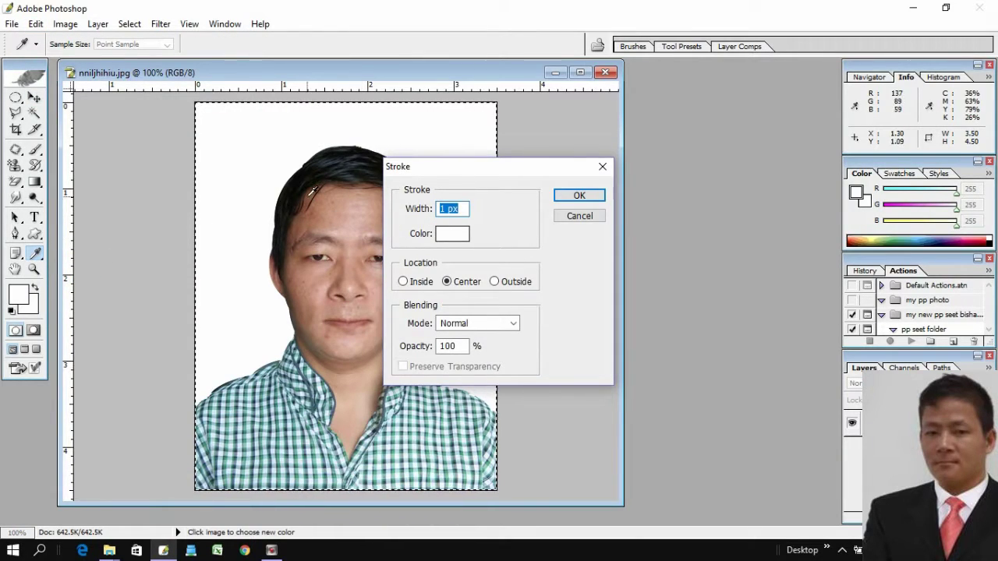
click(452, 234)
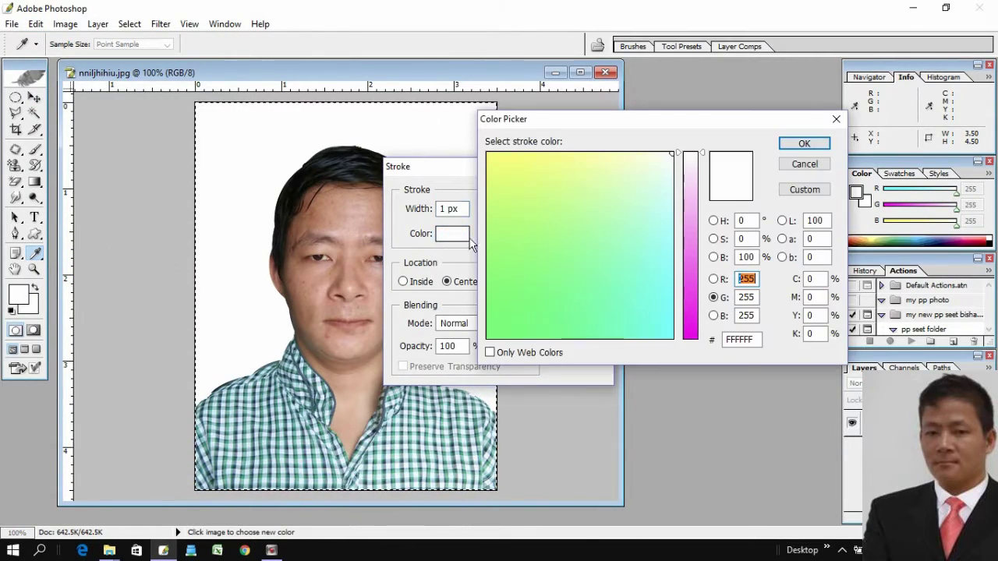
click(713, 257)
click(691, 338)
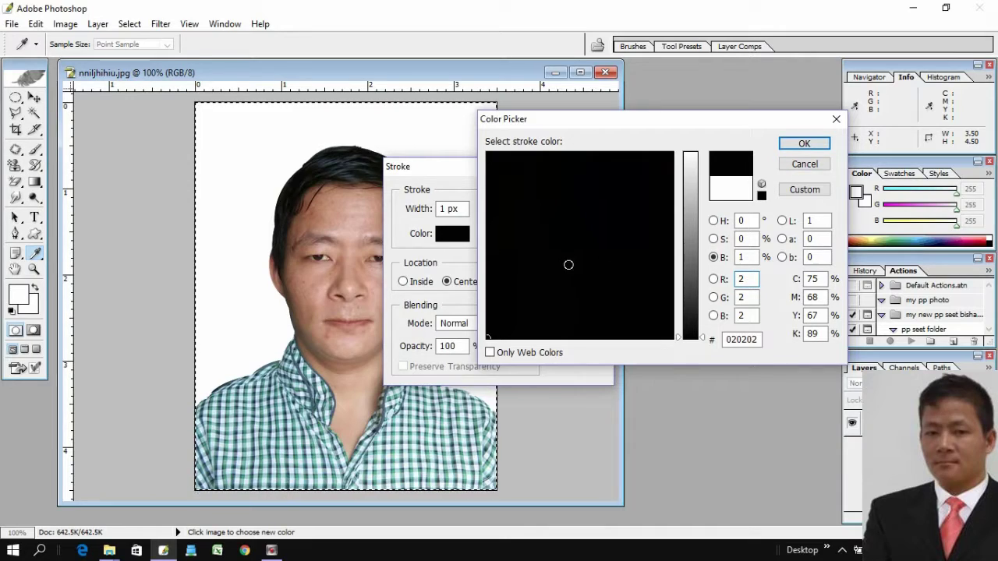
click(804, 144)
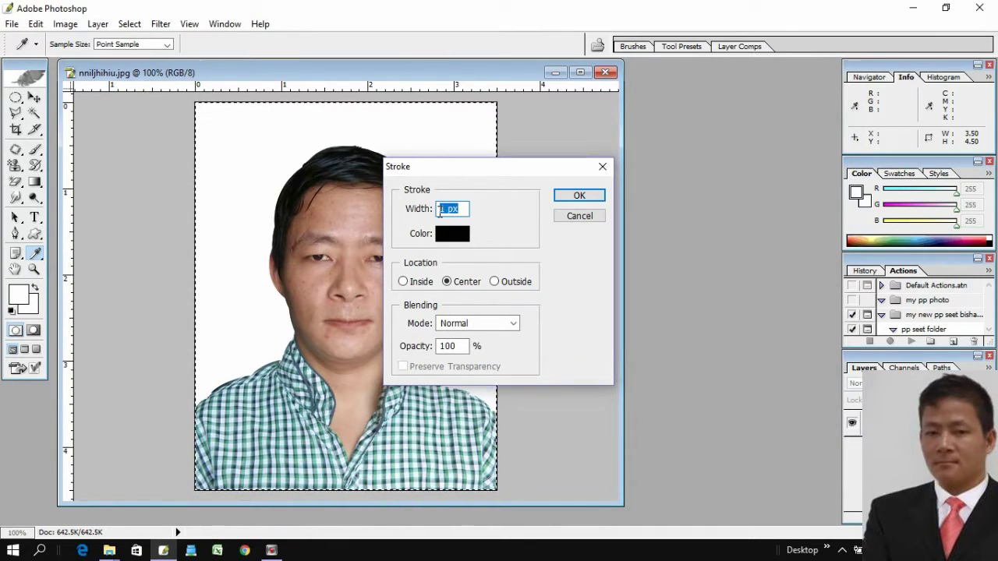
double_click(442, 209)
key(ctrl+a)
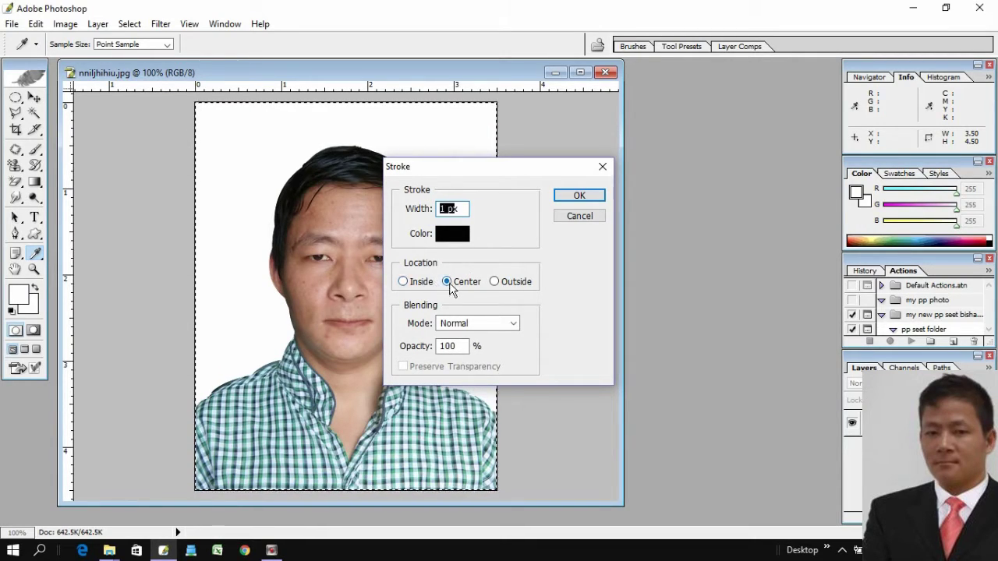
click(574, 197)
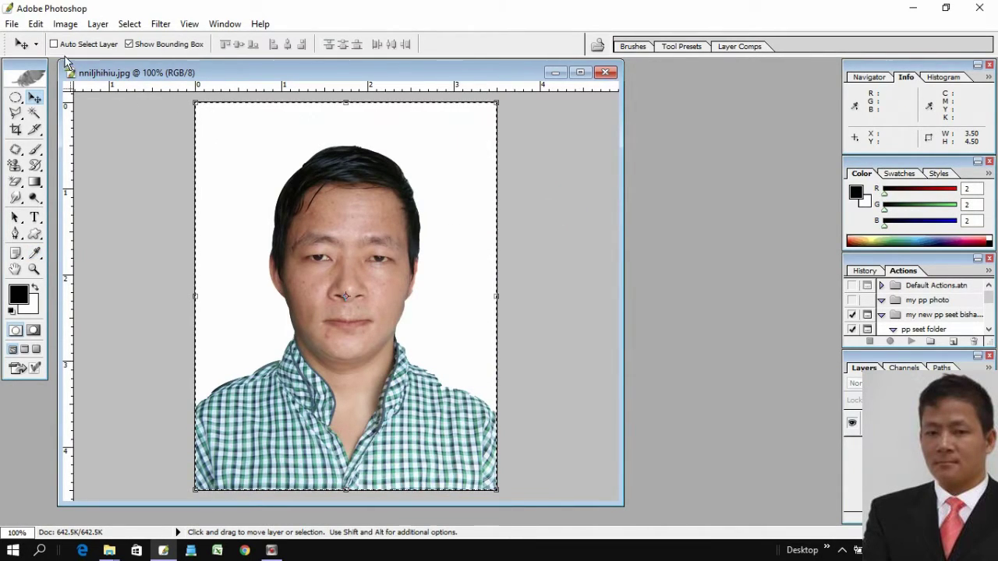
Step: Use Canvas Size to add a relative 10.8 percent to width and height
click(66, 24)
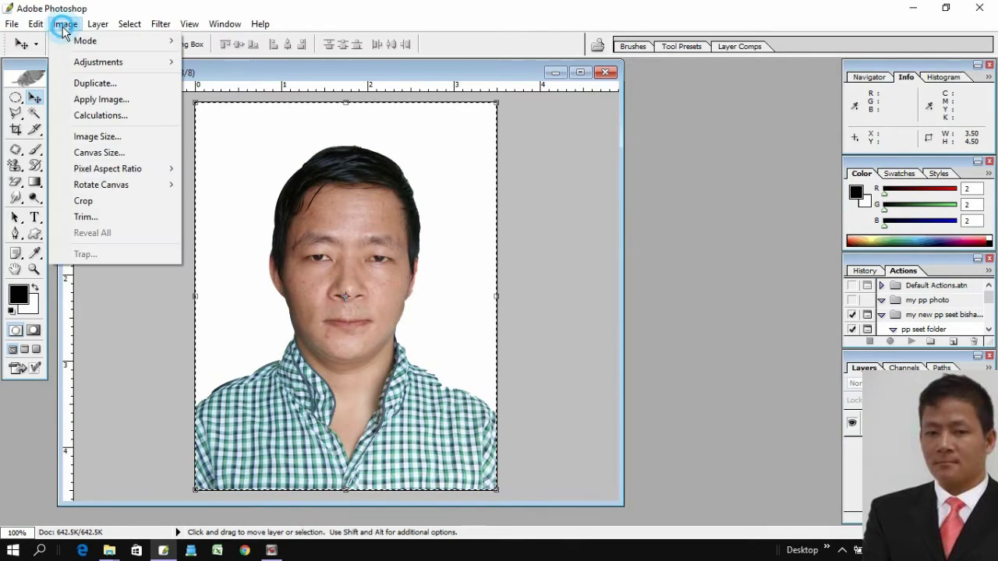
click(65, 24)
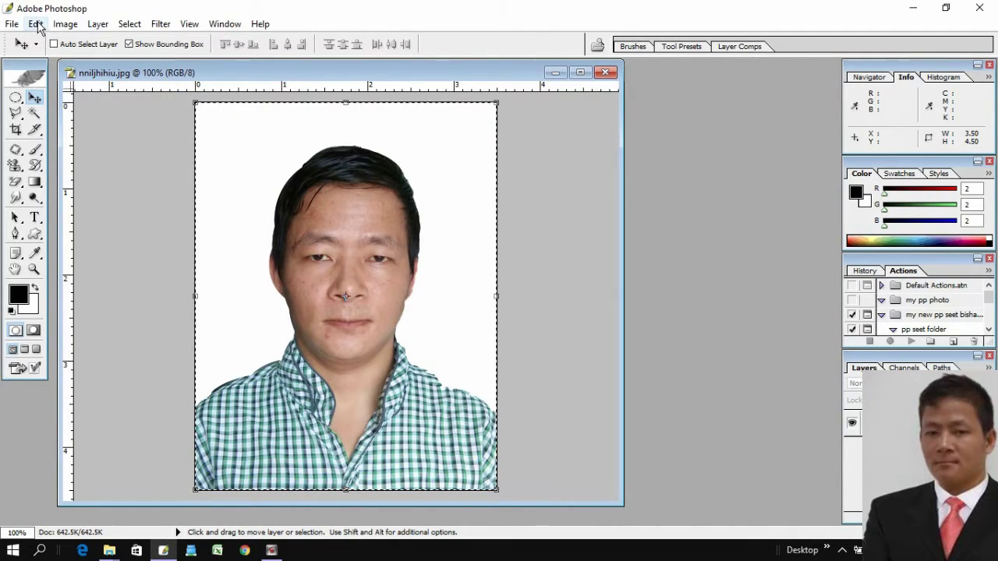
click(67, 26)
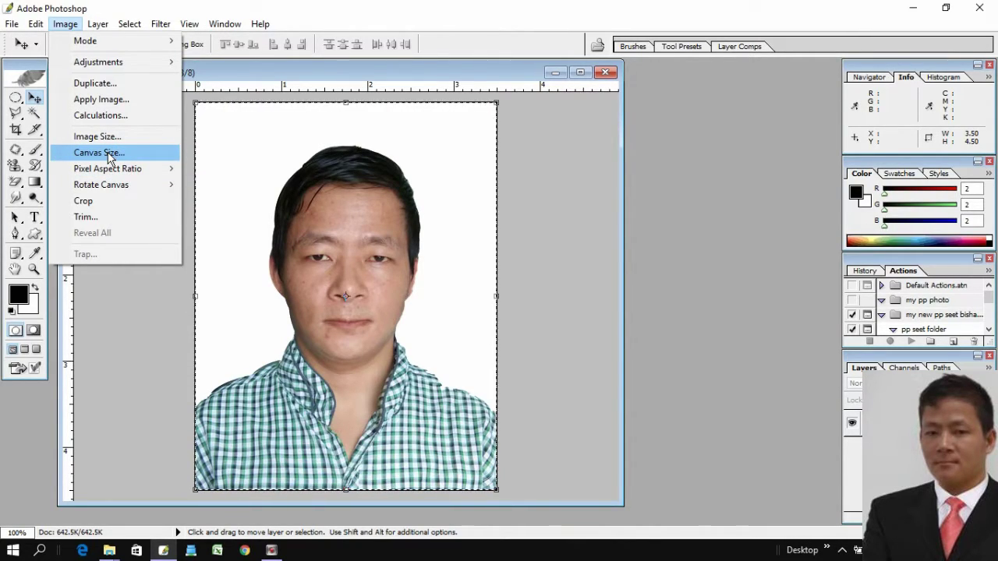
click(109, 154)
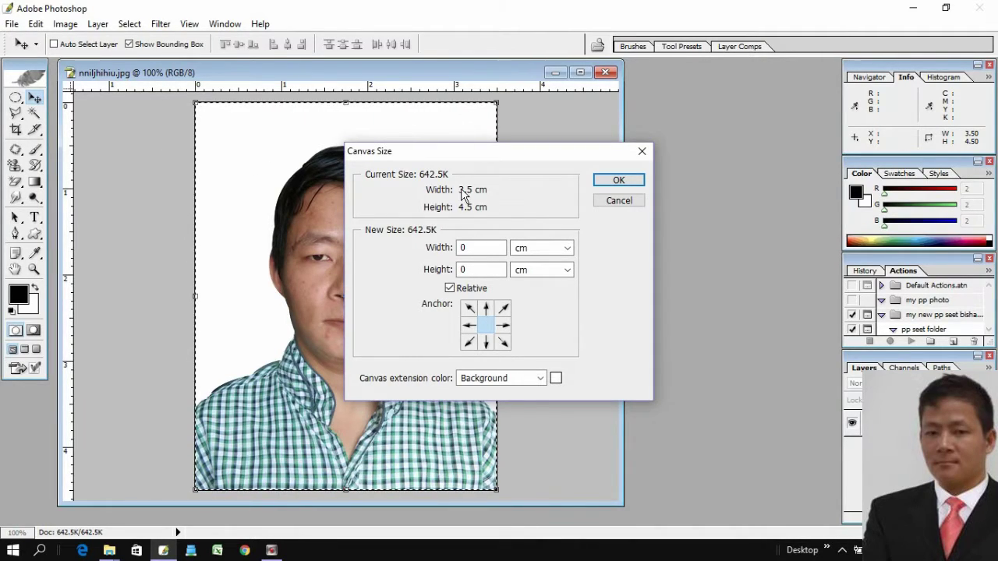
double_click(475, 250)
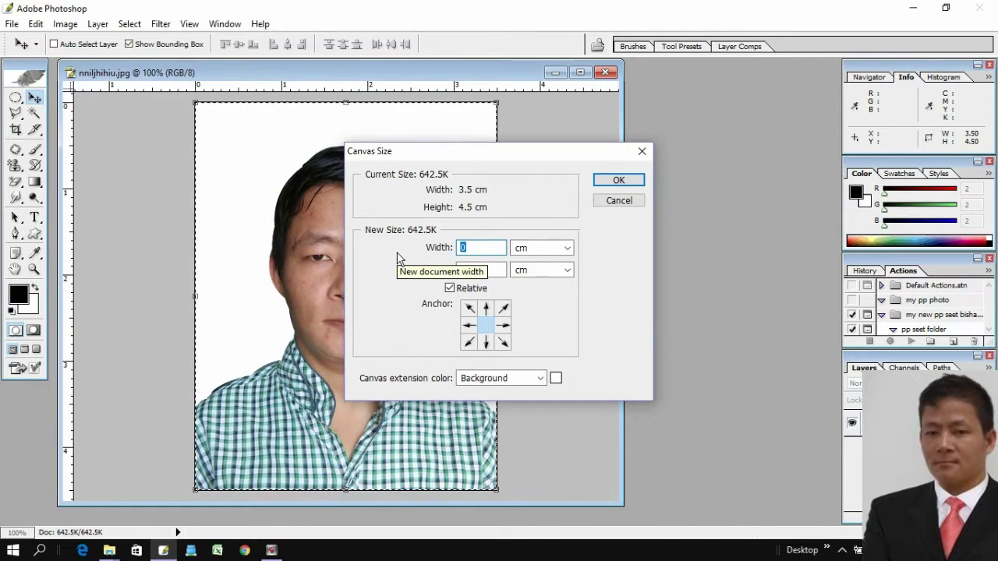
text(10)
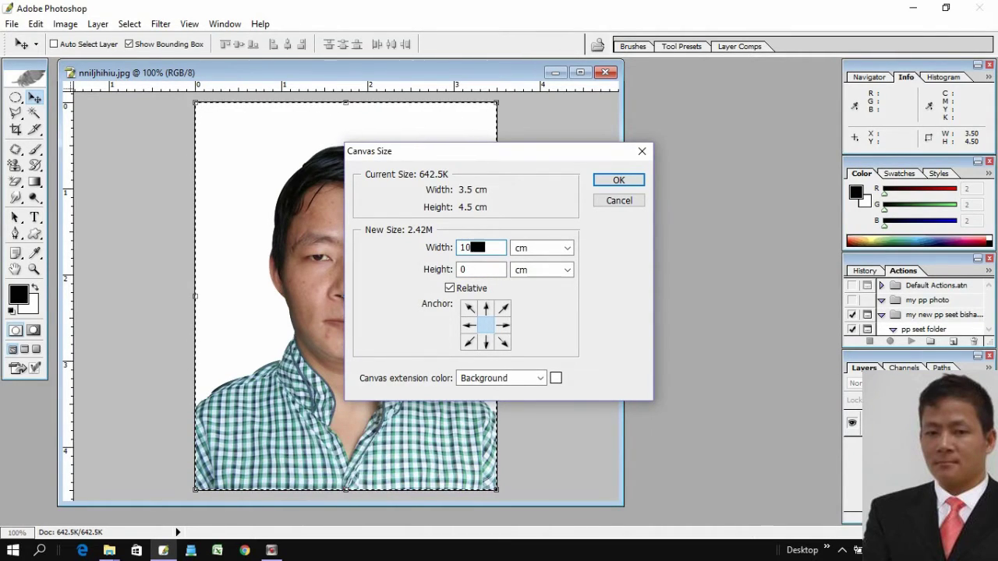
text(.8)
click(566, 248)
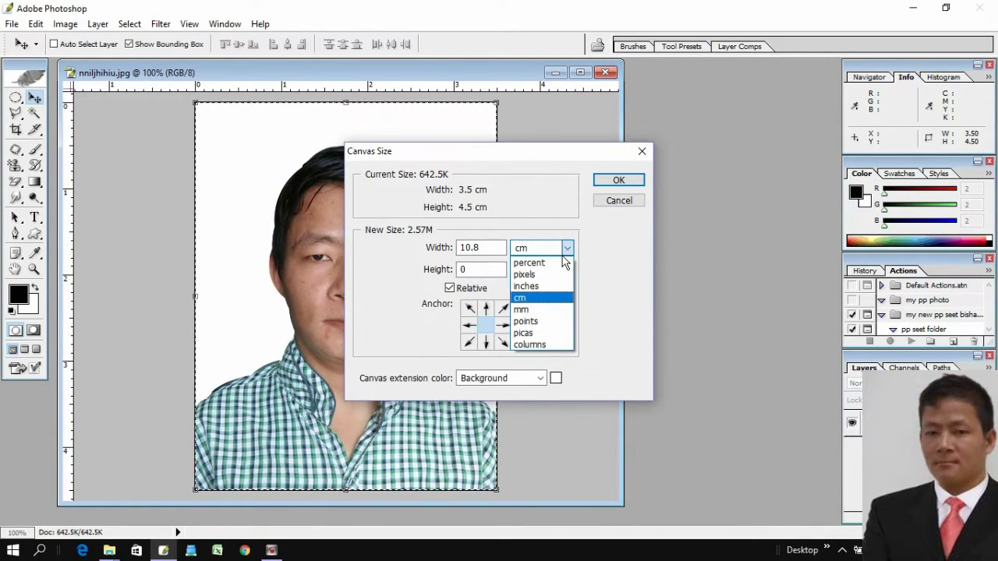
click(545, 263)
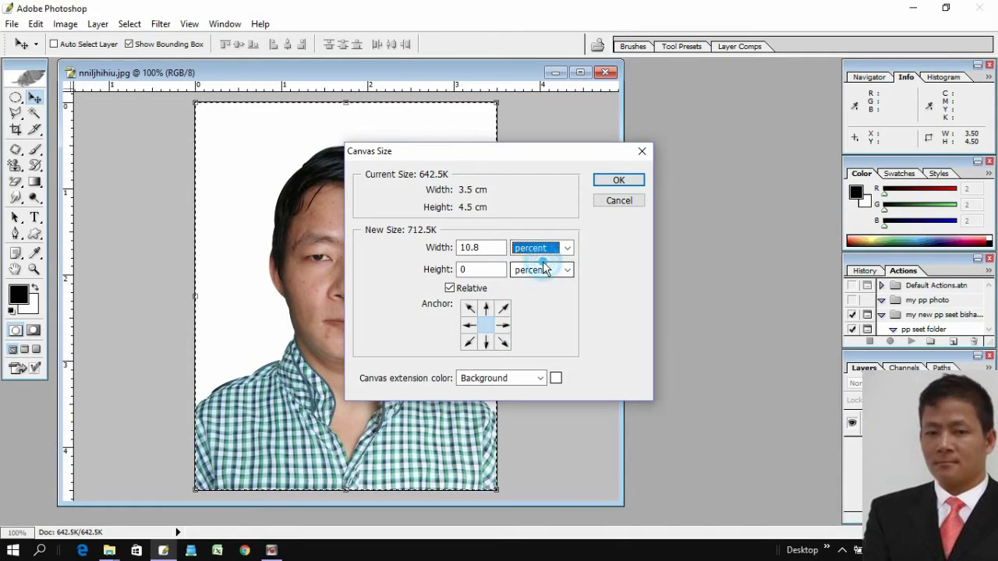
double_click(488, 269)
text(10.8)
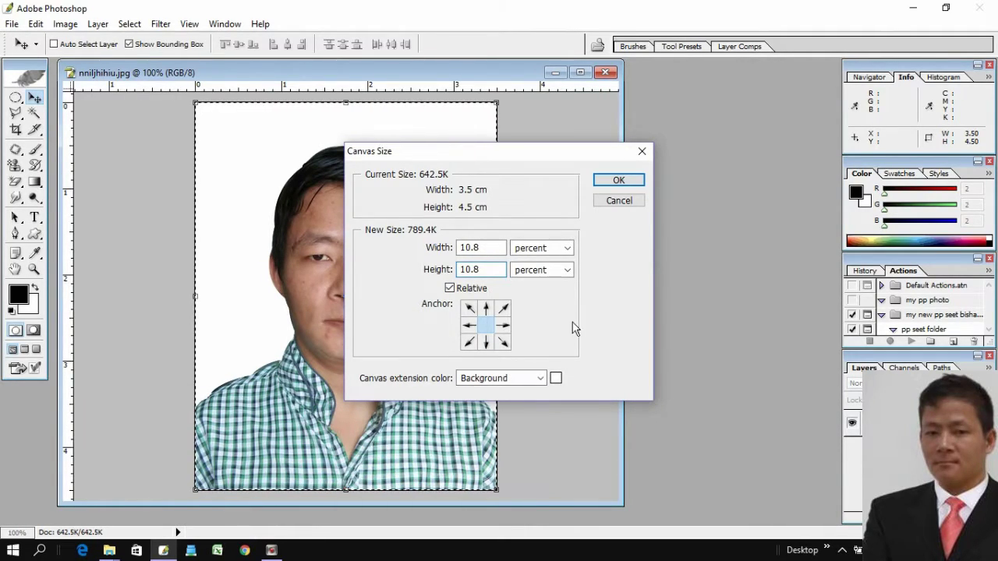
click(615, 184)
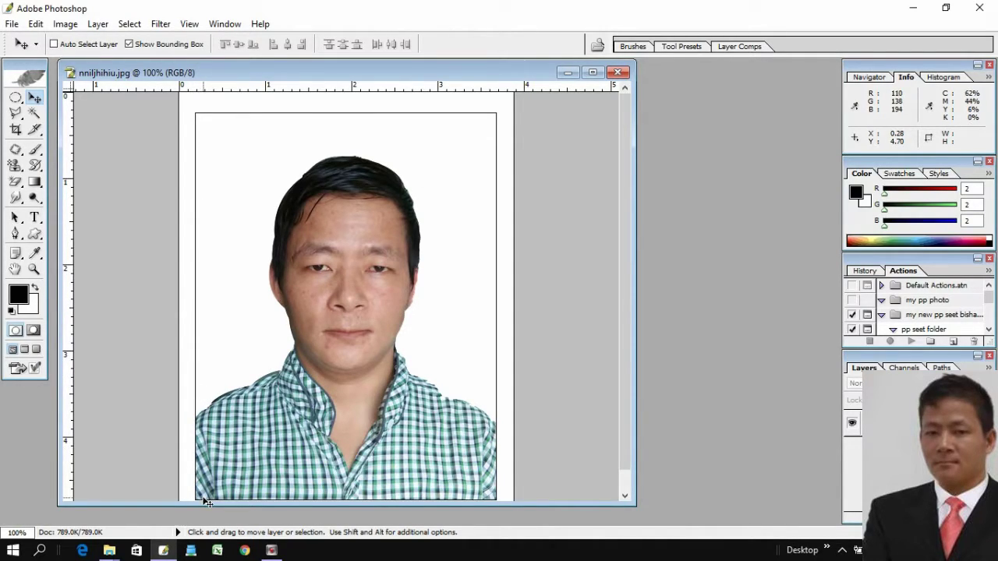
Step: Resize and reposition the document window to show the whole enlarged sheet
scroll(379, 358, down, 2)
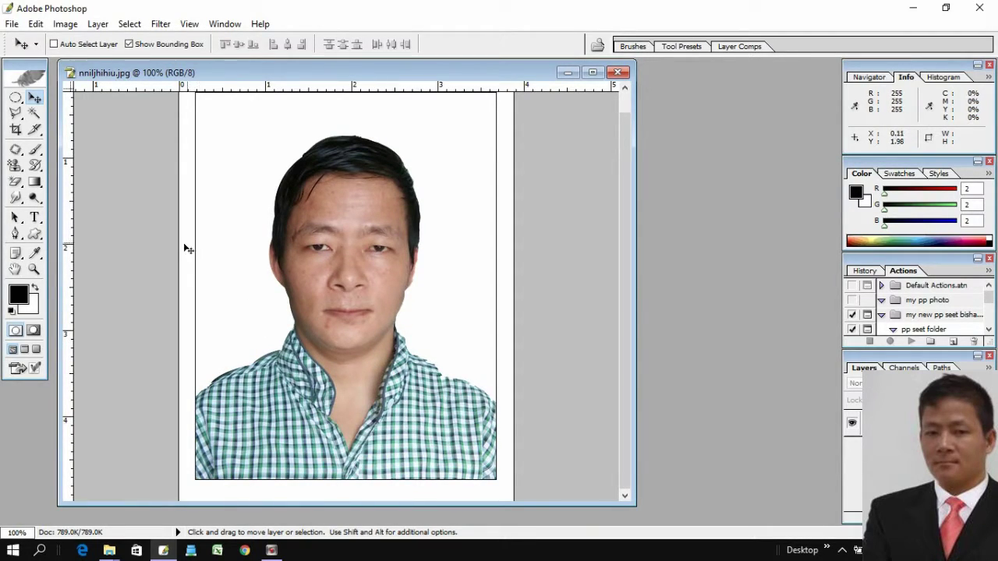
mouse_move(631, 502)
mouse_down()
mouse_move(629, 448)
mouse_move(611, 401)
mouse_move(546, 417)
mouse_move(474, 486)
mouse_move(473, 528)
mouse_up()
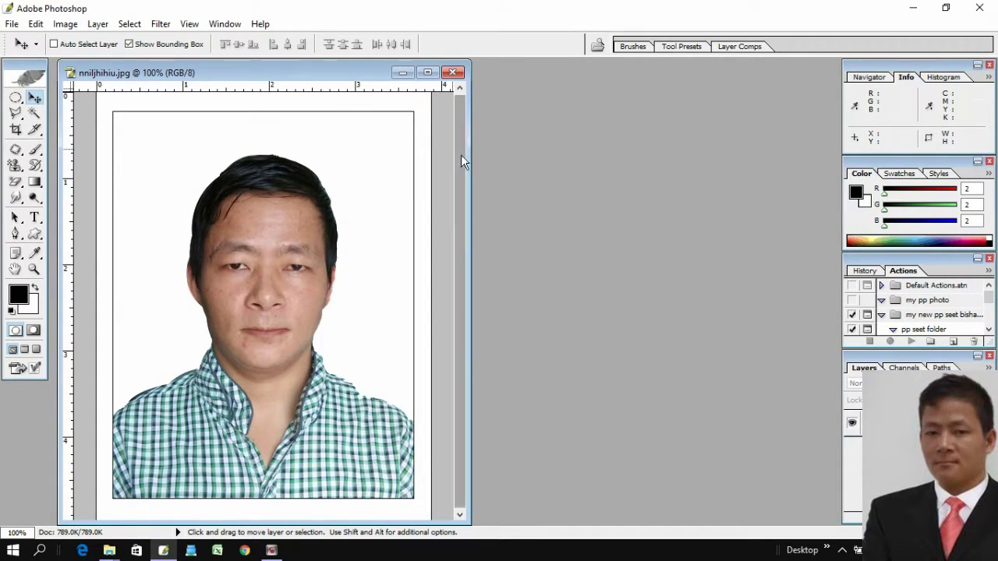
drag(338, 67, 362, 57)
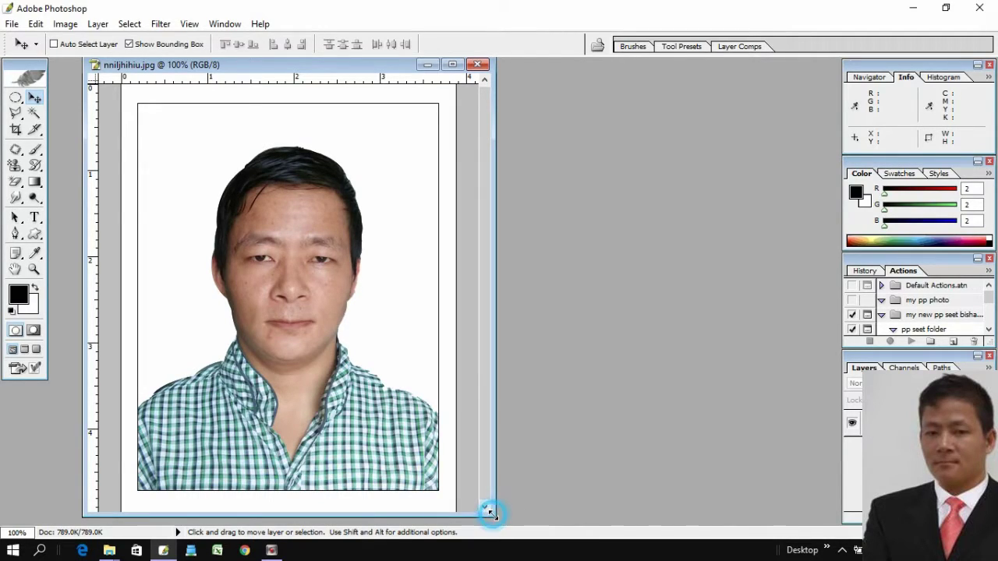
drag(491, 511, 500, 526)
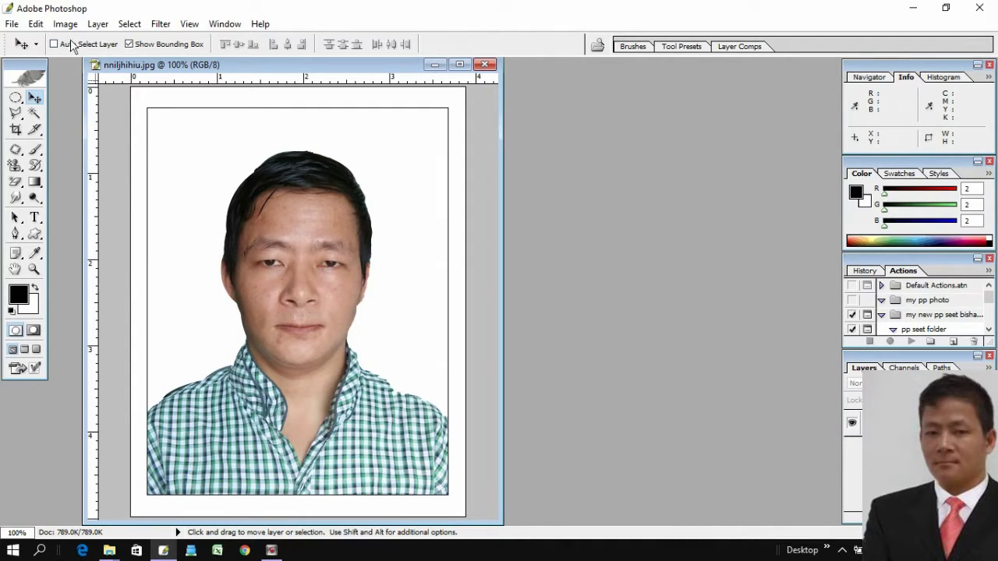
Step: Select the entire enlarged canvas and apply a 1 px black centre stroke
click(121, 24)
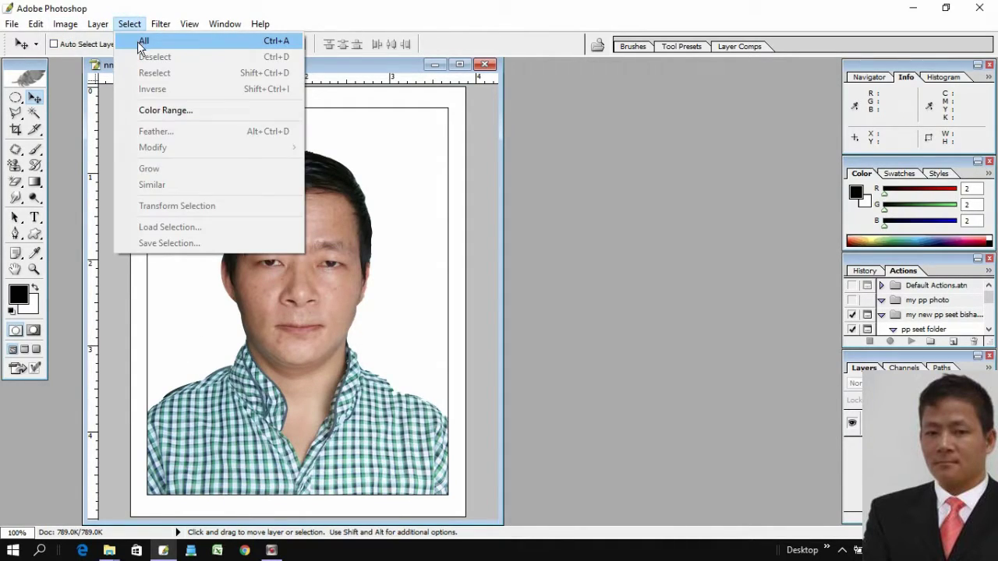
click(143, 37)
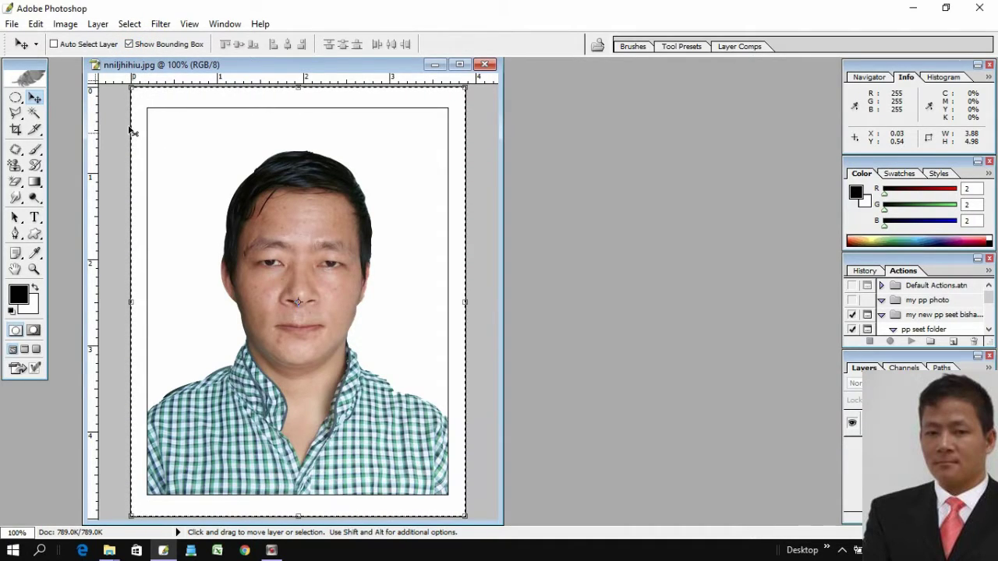
click(35, 26)
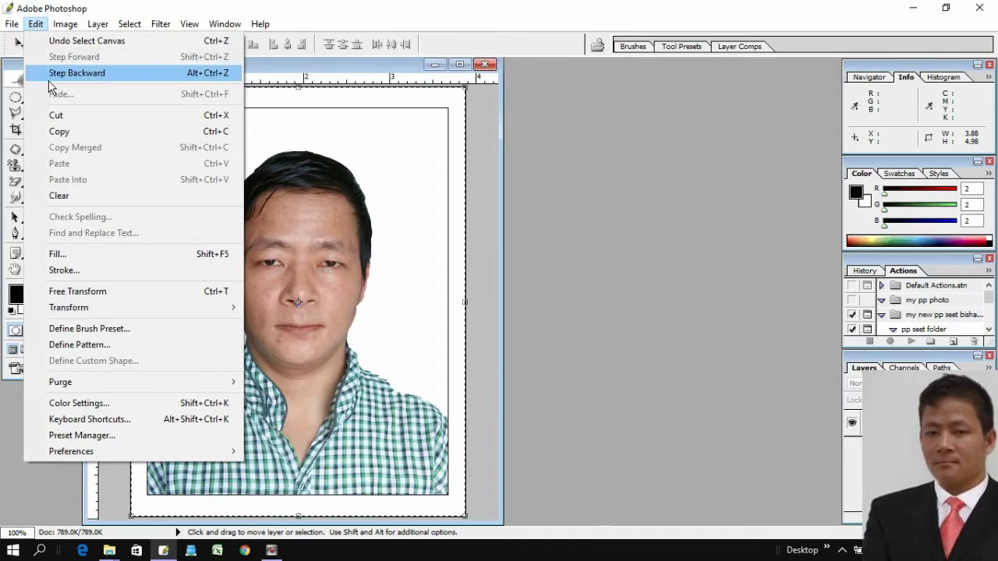
click(73, 272)
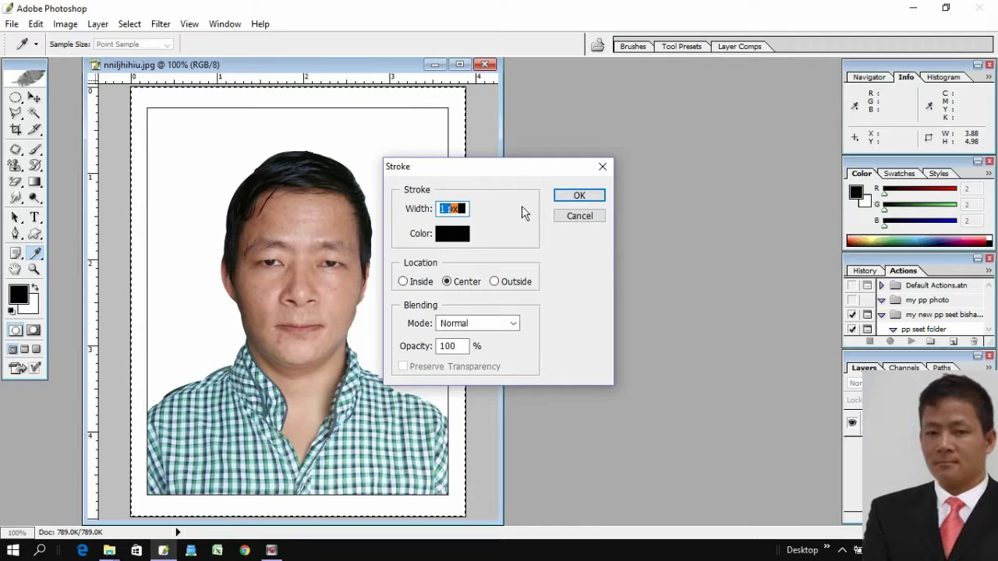
click(571, 199)
key(v)
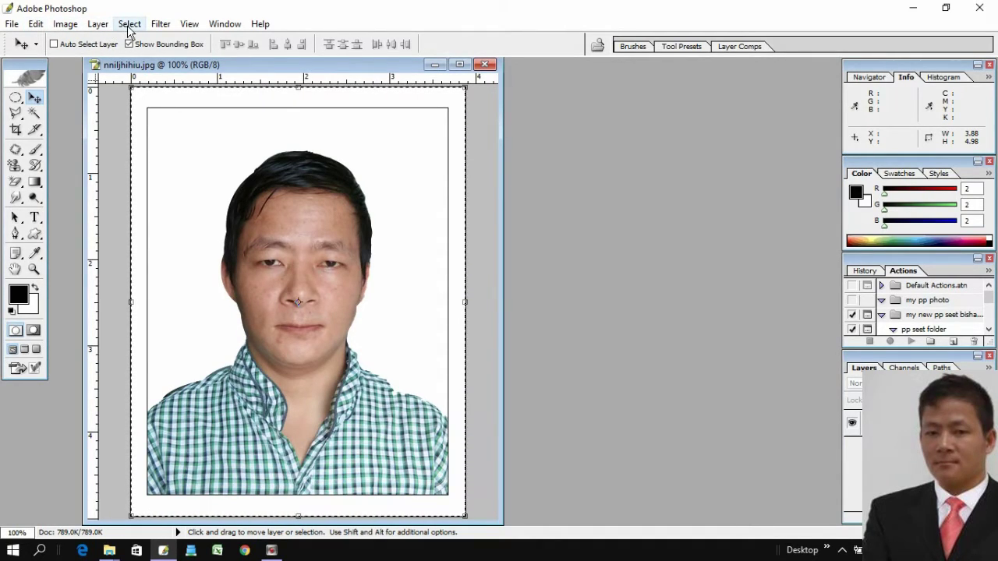
Step: Reselect the entire bordered photo and copy it to the clipboard
click(129, 25)
click(153, 59)
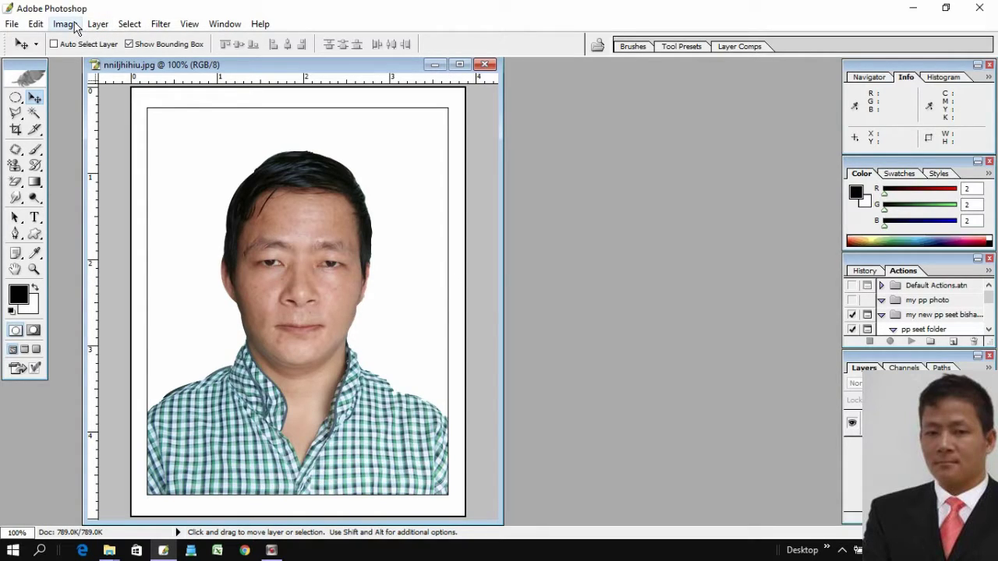
click(129, 24)
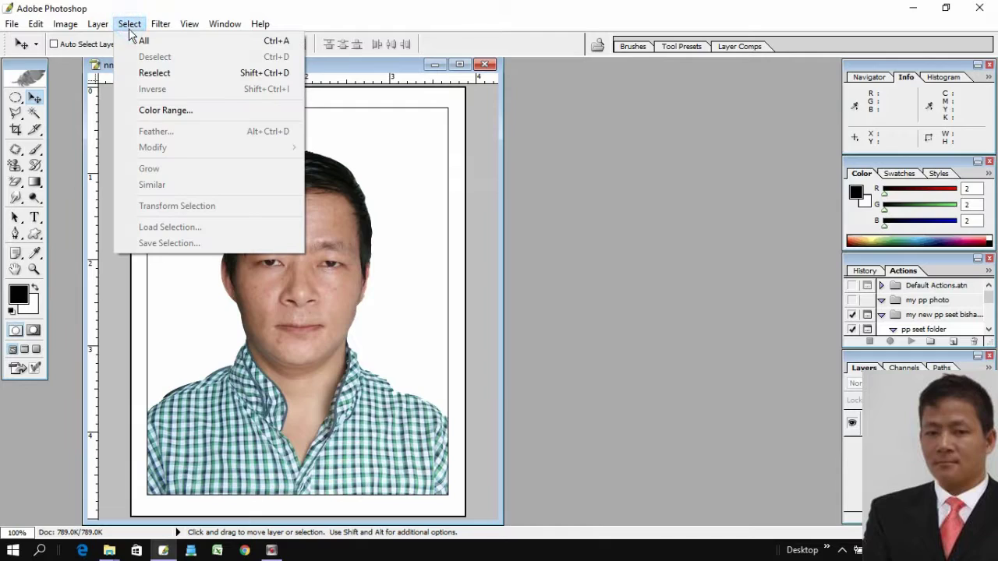
click(184, 40)
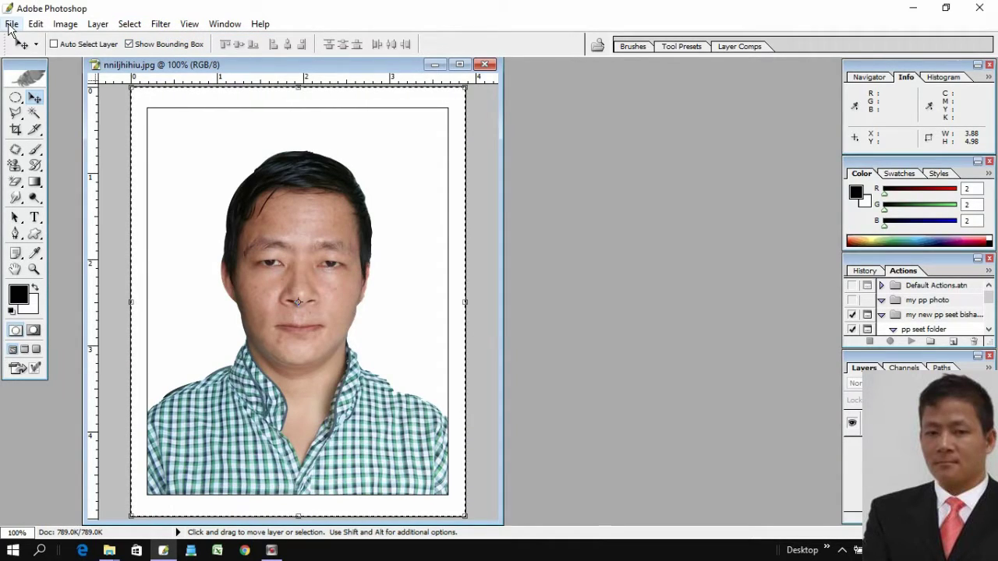
click(130, 23)
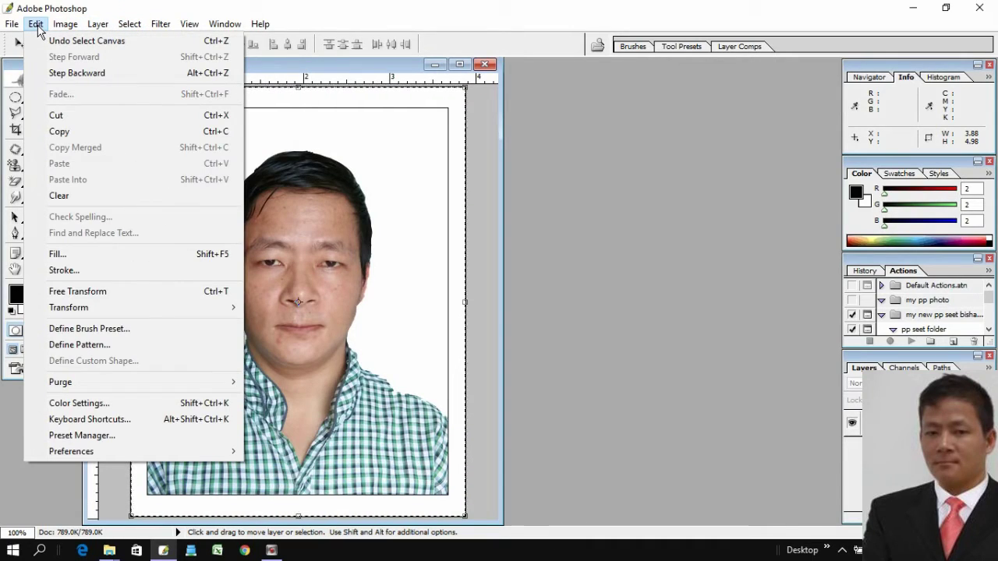
click(80, 132)
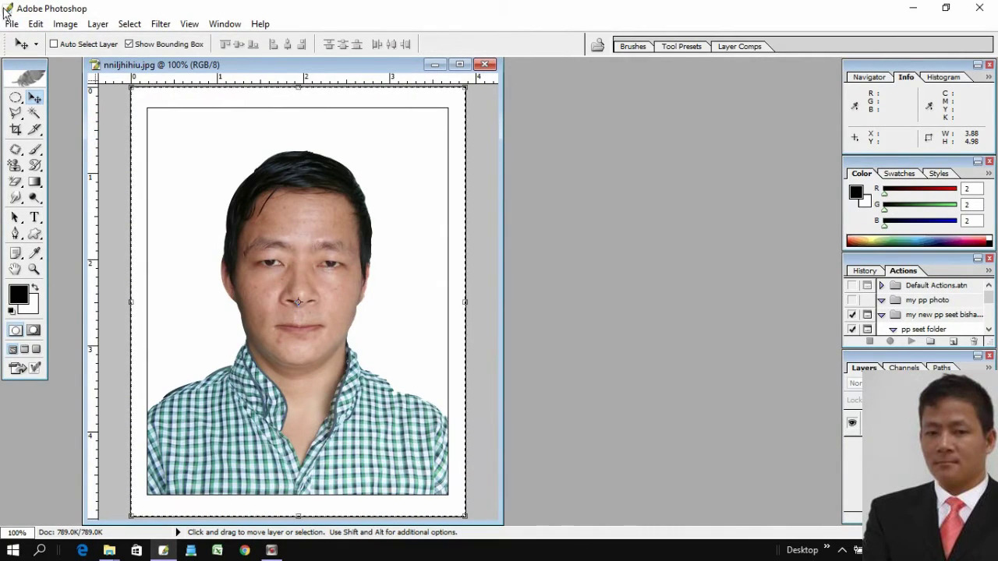
click(12, 25)
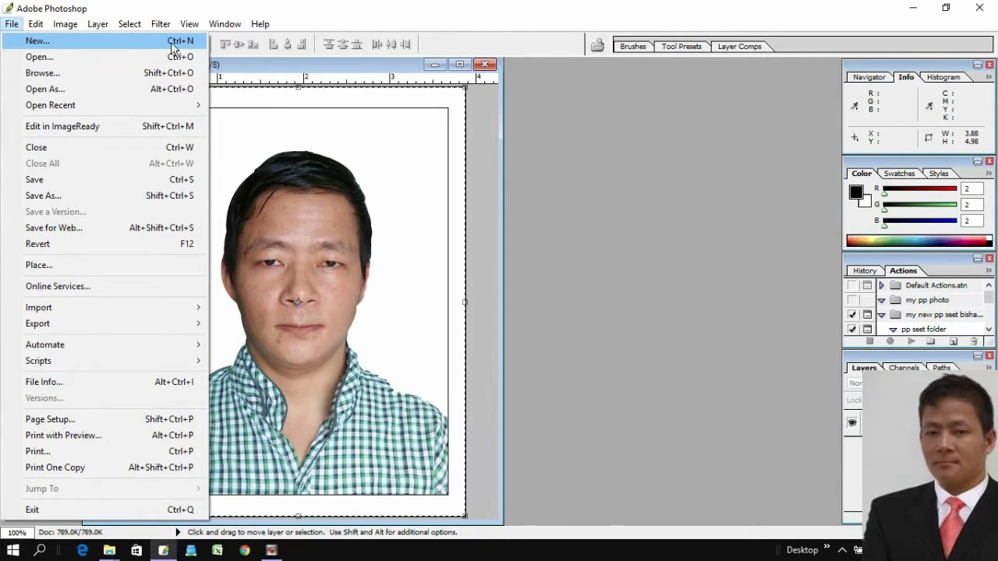
Step: Create a 6 × 4 in, 300 ppi document named 'pp photo' and enlarge its window
click(78, 49)
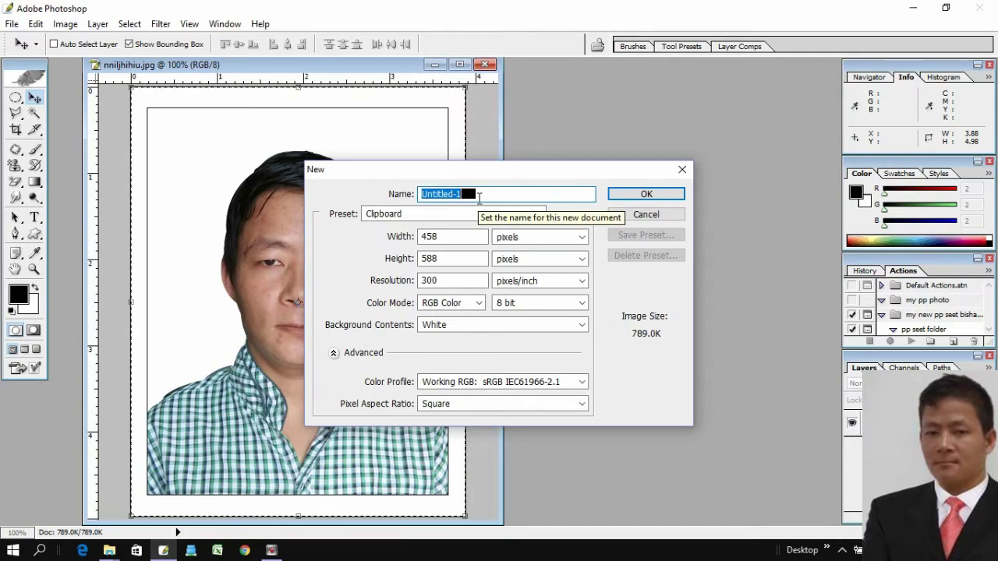
text(pp photo)
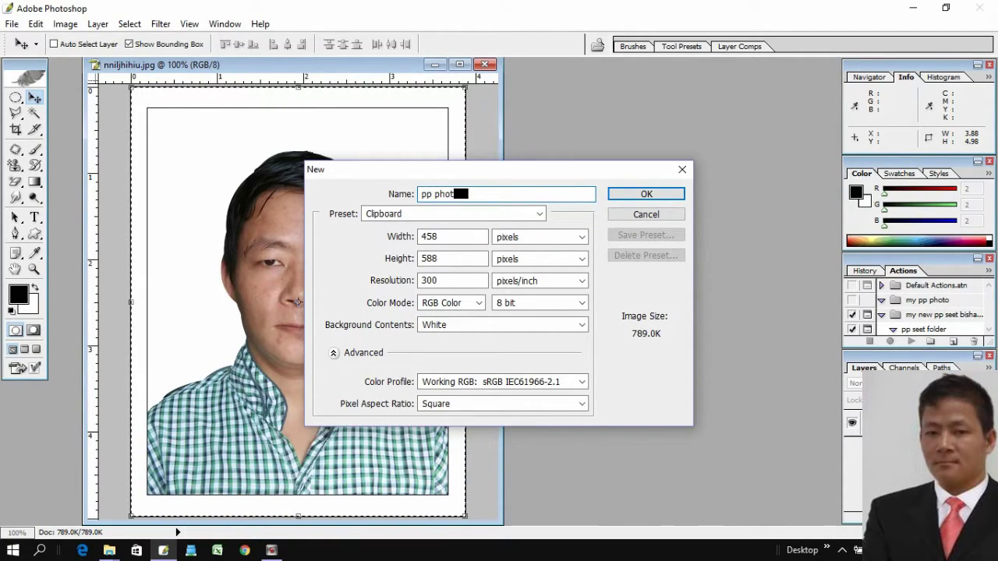
click(535, 214)
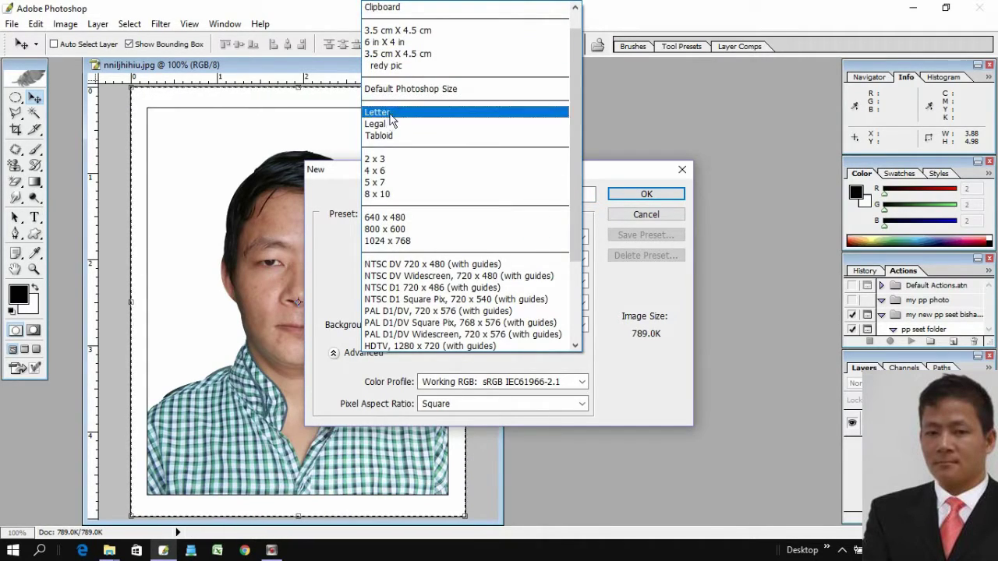
click(399, 45)
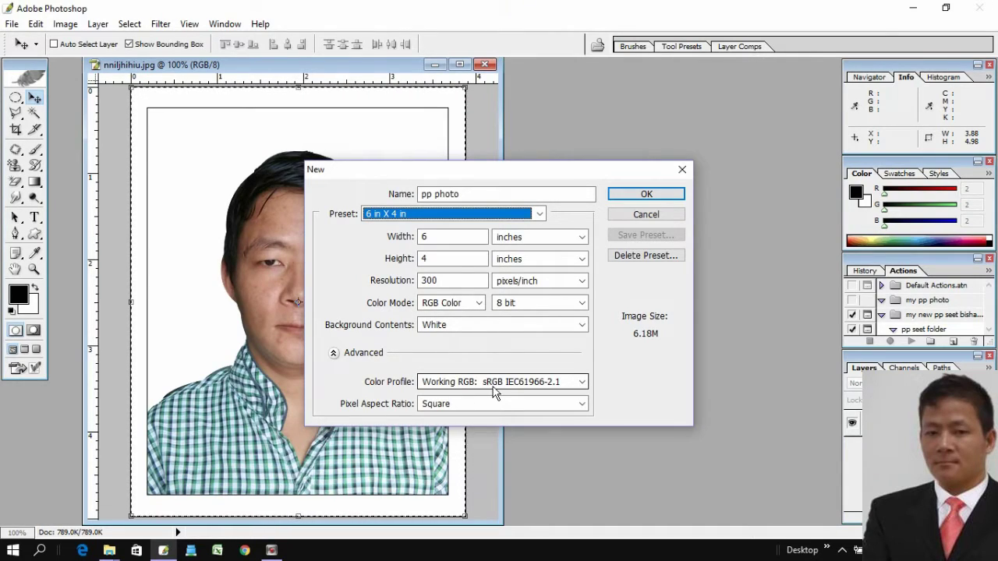
click(582, 238)
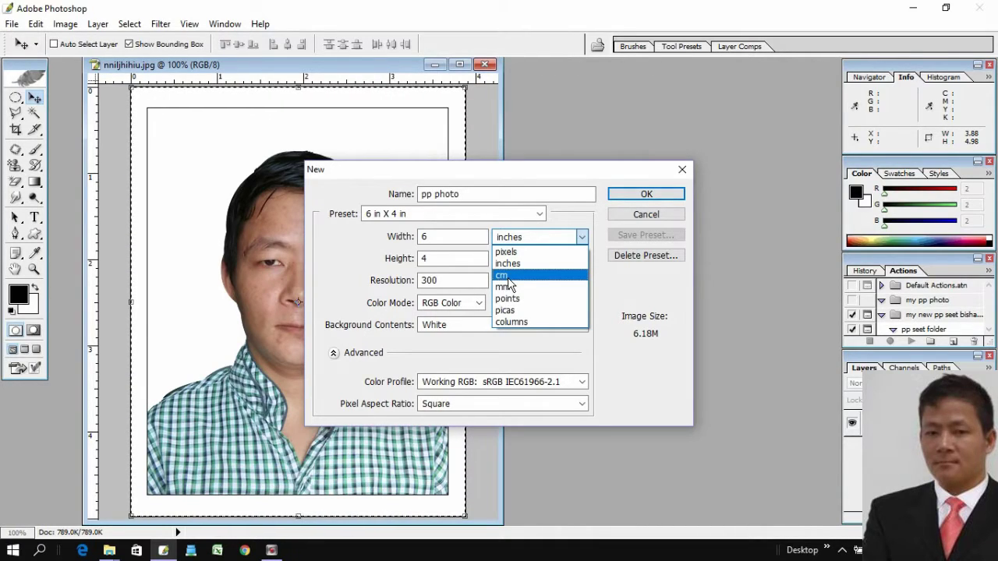
click(508, 277)
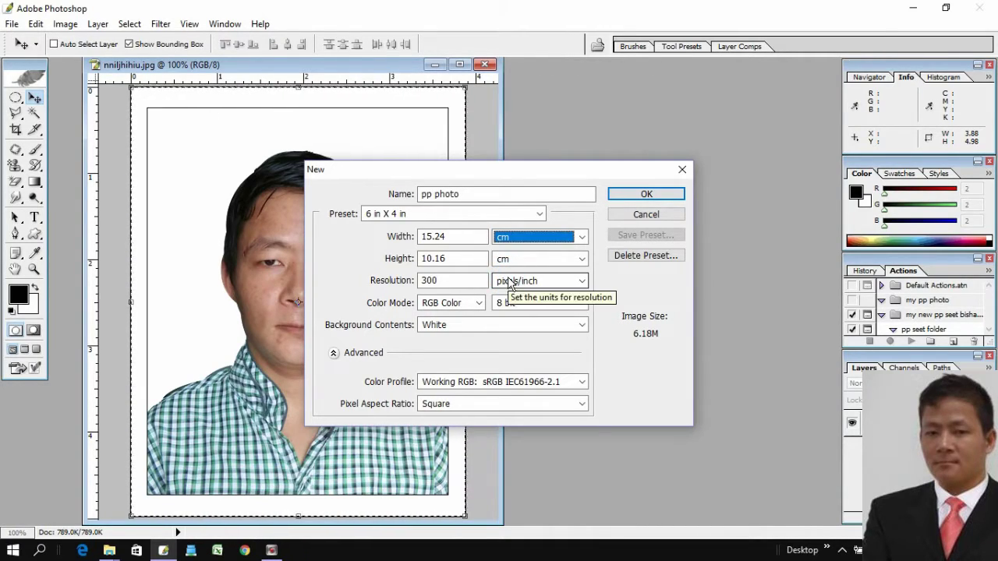
click(581, 236)
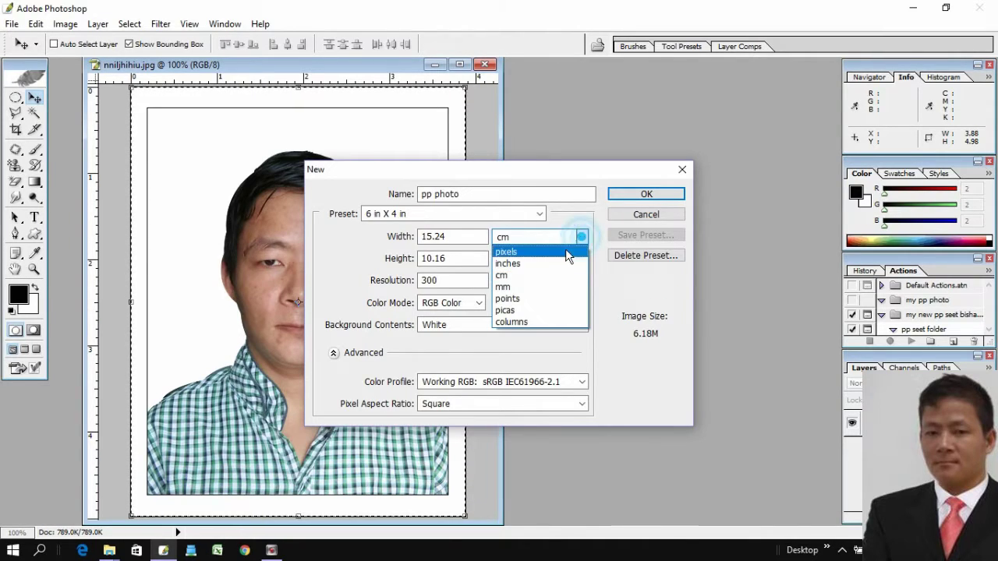
click(530, 267)
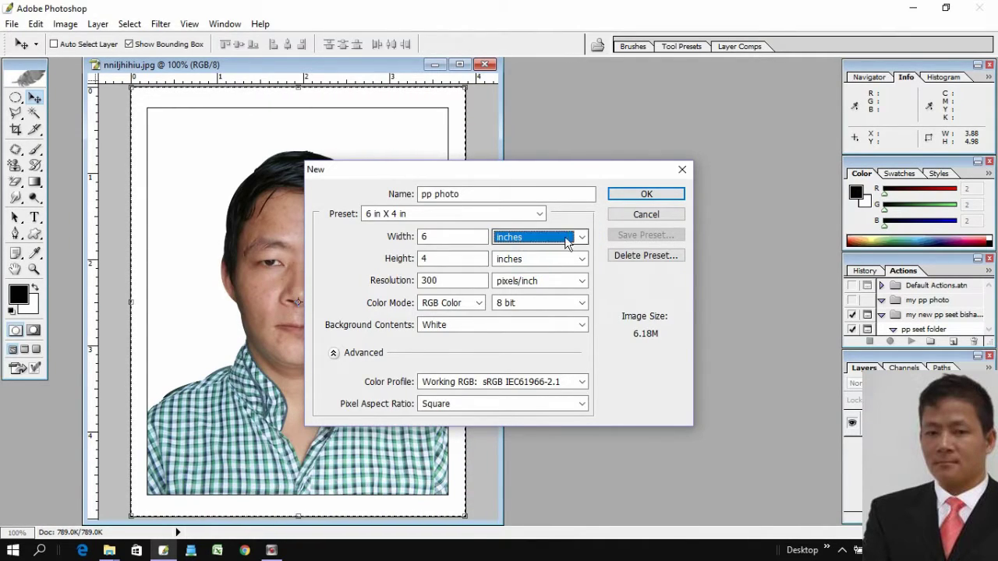
click(635, 196)
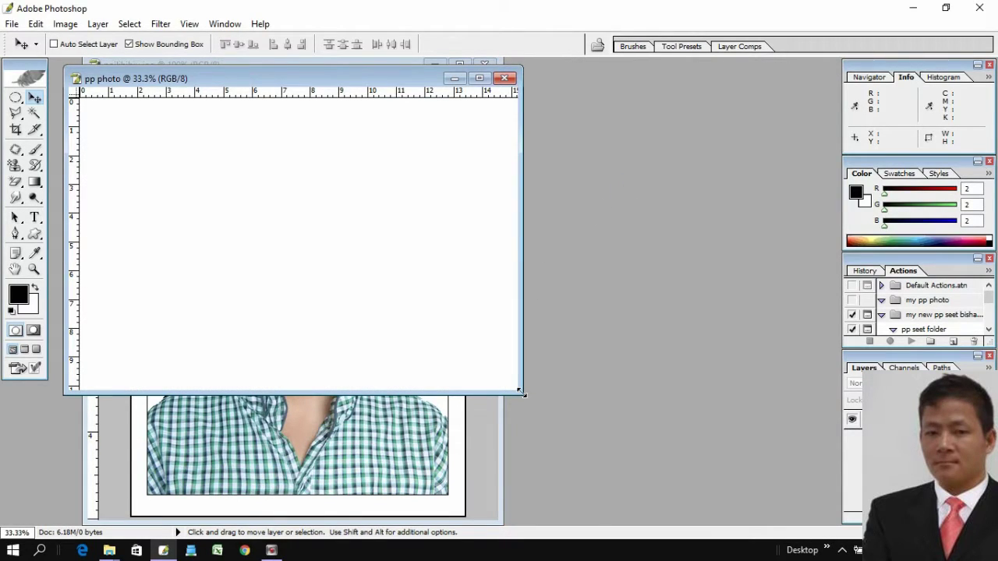
drag(521, 394, 649, 446)
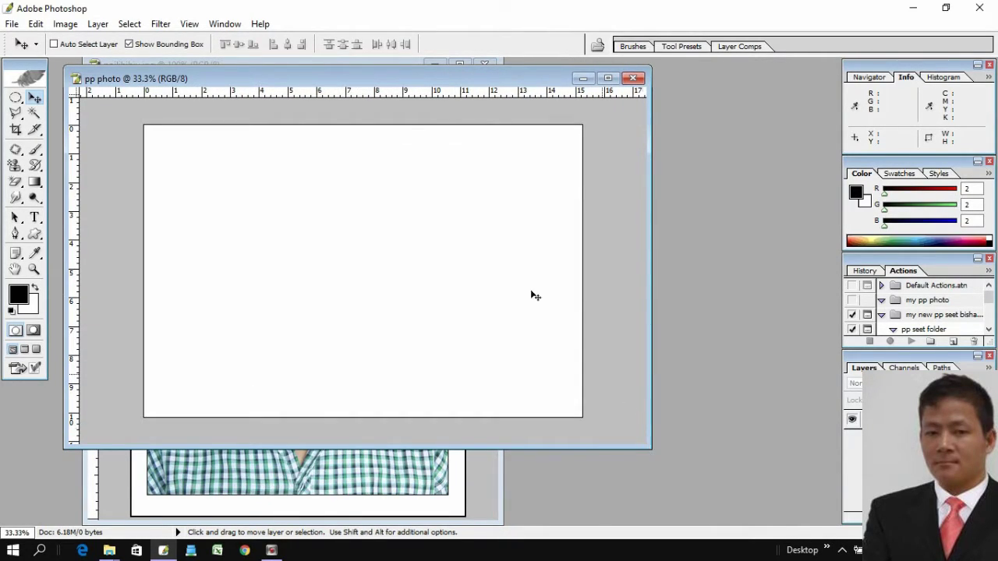
Step: Turn on Show Bounding Box and paste the copied bordered photo into pp photo
click(130, 44)
click(130, 24)
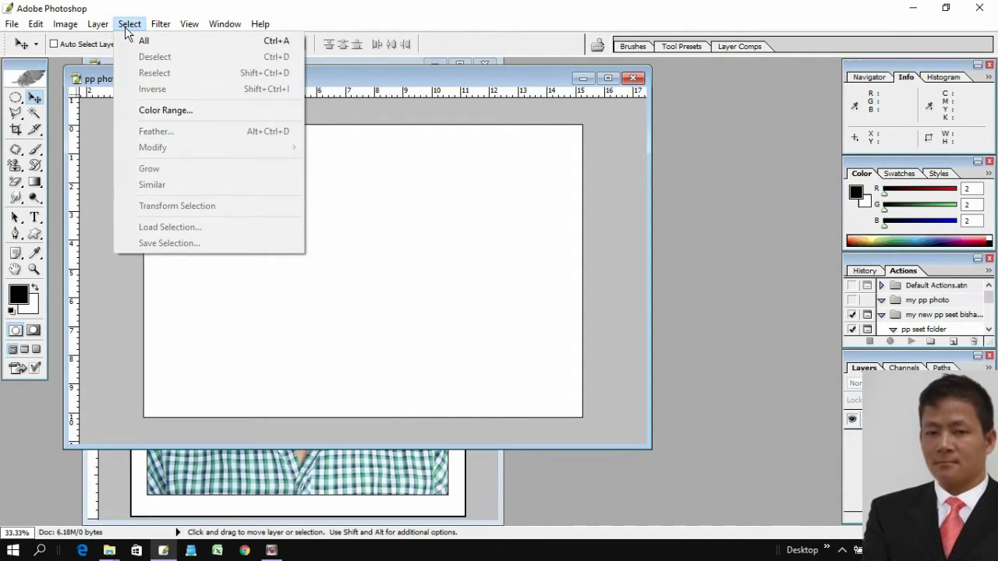
click(127, 25)
click(35, 24)
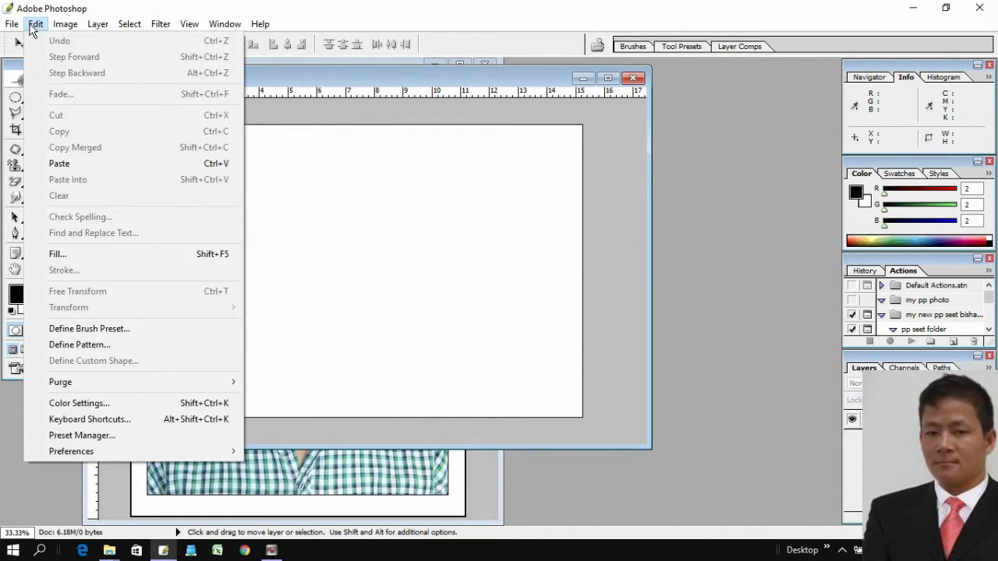
click(63, 164)
Step: Move the pasted photo to the top-left corner and scale it to about 97% (97.4% × 96.4%)
mouse_move(383, 283)
mouse_down()
mouse_move(209, 205)
mouse_move(226, 215)
mouse_up()
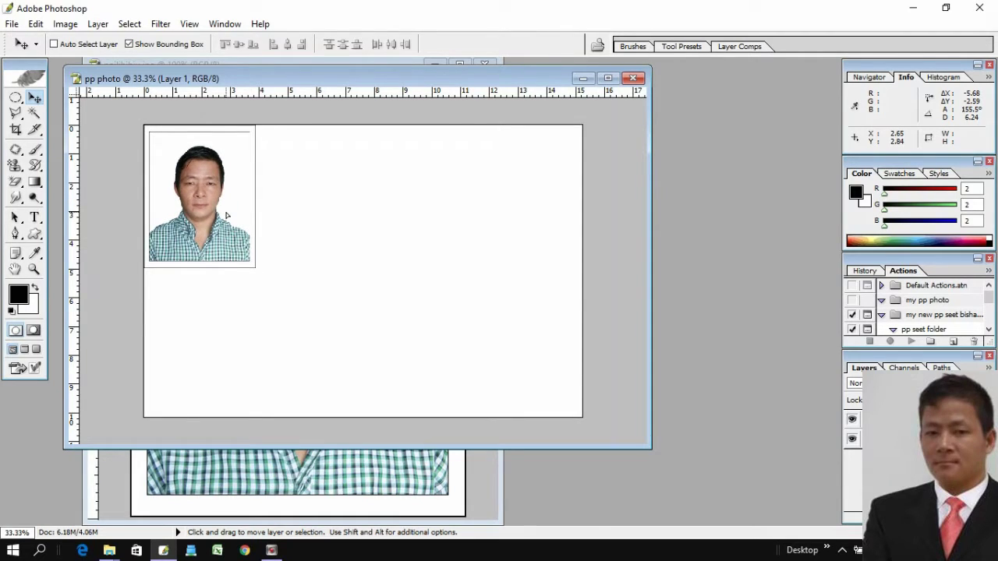
drag(257, 269, 254, 263)
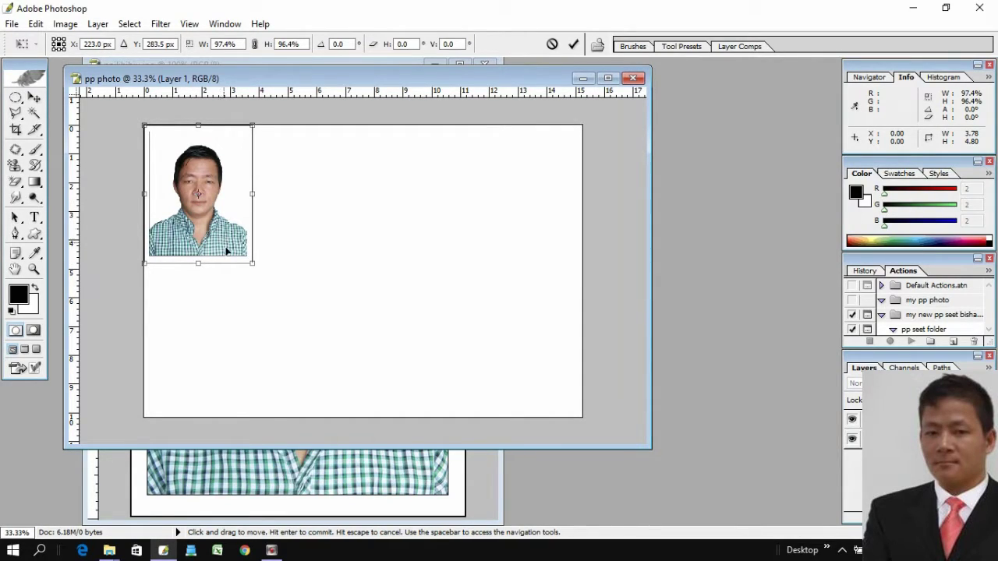
click(196, 192)
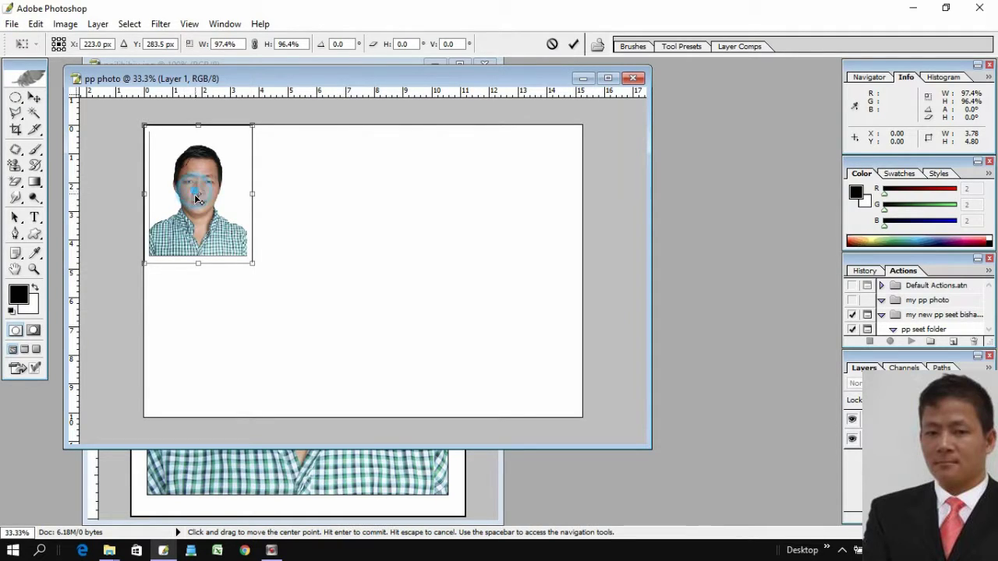
Step: Nudge the scaled photo flush against the top-left corner and commit the transform
mouse_move(200, 207)
mouse_down()
mouse_move(209, 184)
mouse_move(197, 186)
mouse_up()
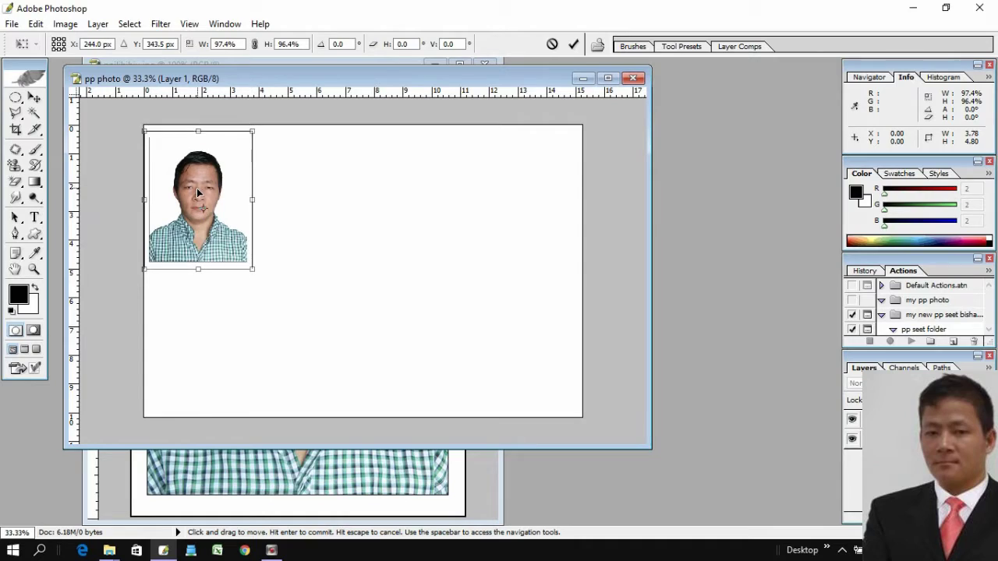
key(shift+Up)
key(shift+Up)
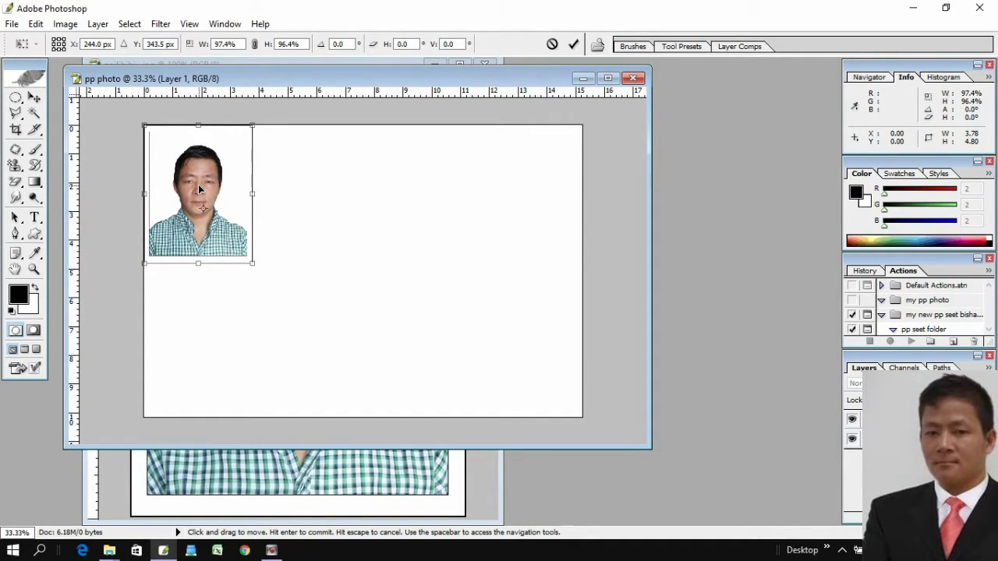
click(199, 188)
mouse_move(198, 188)
mouse_down()
mouse_move(308, 198)
mouse_move(194, 180)
mouse_move(202, 187)
mouse_up()
key(Return)
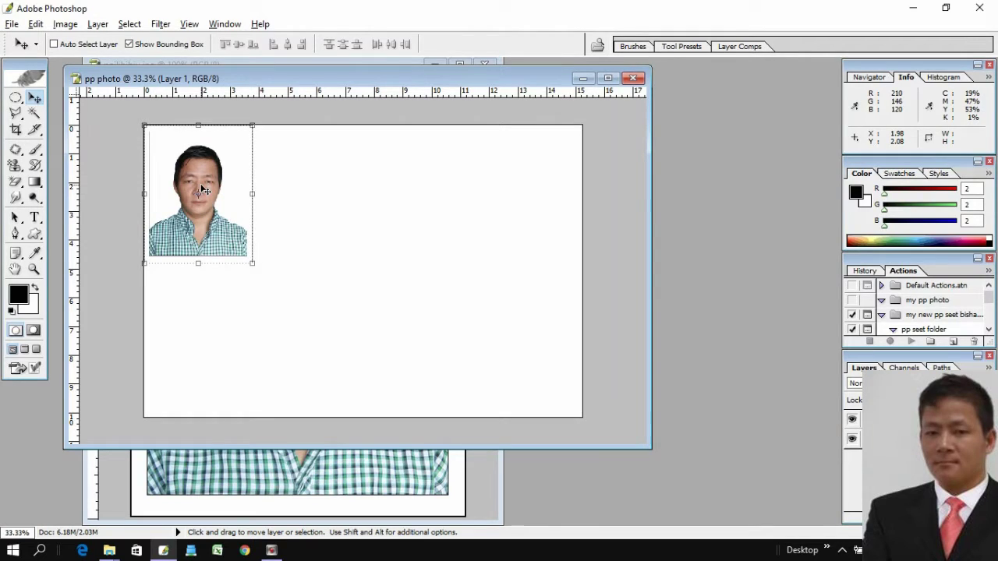
Step: Place a second photo copy right beside the first and commit its position
mouse_move(202, 189)
mouse_down()
mouse_move(320, 187)
mouse_move(310, 183)
mouse_up()
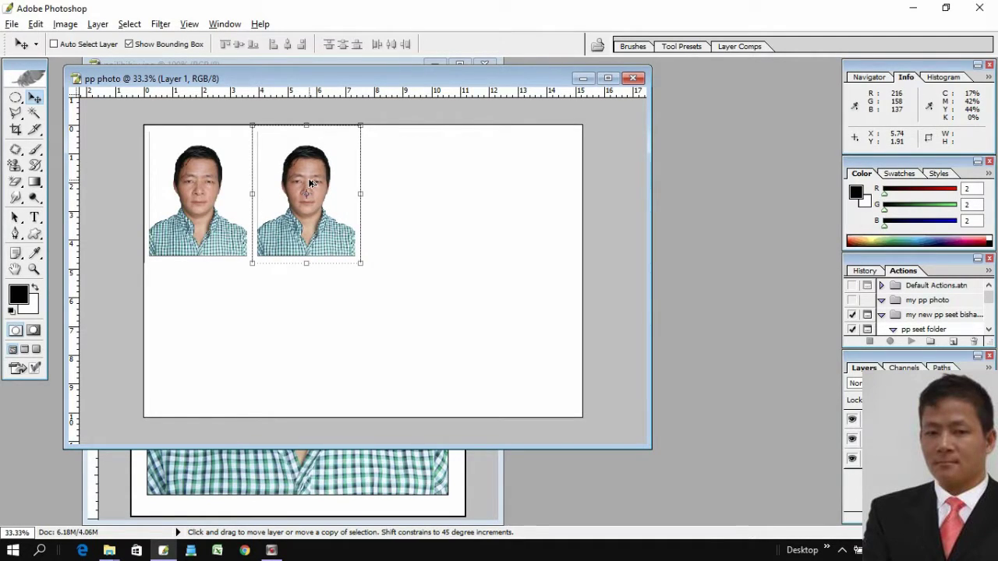
key(ctrl+t)
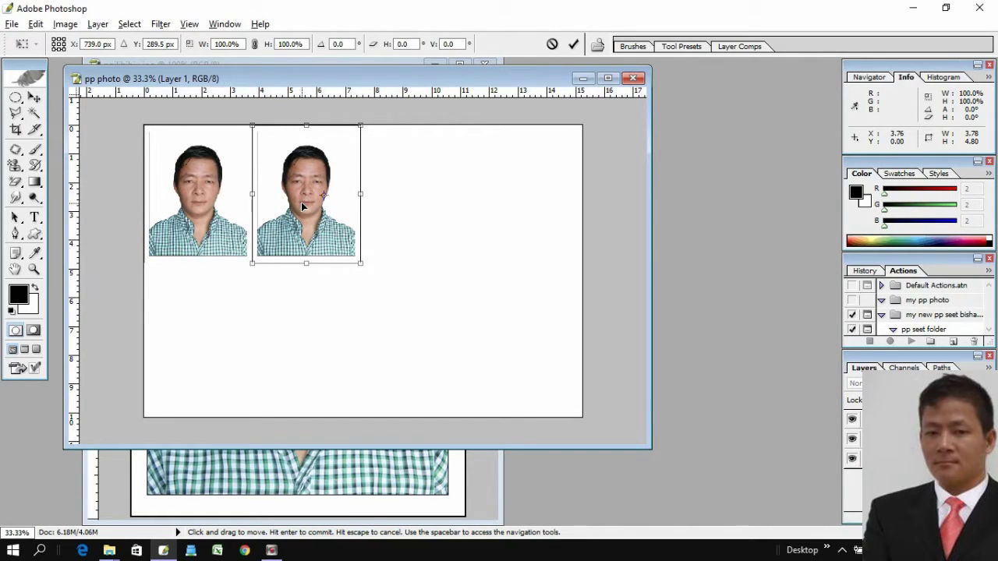
drag(300, 207, 304, 206)
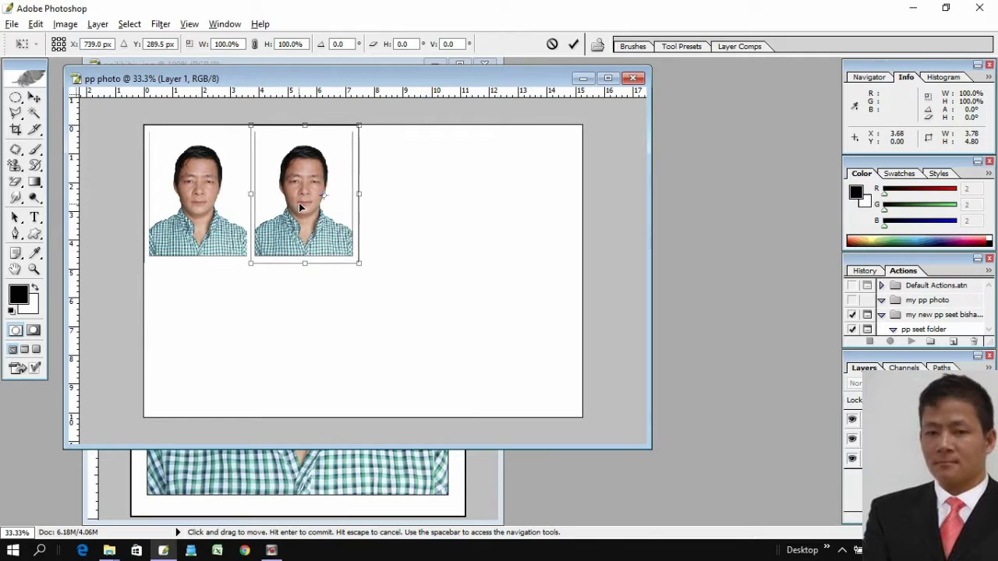
drag(304, 207, 301, 206)
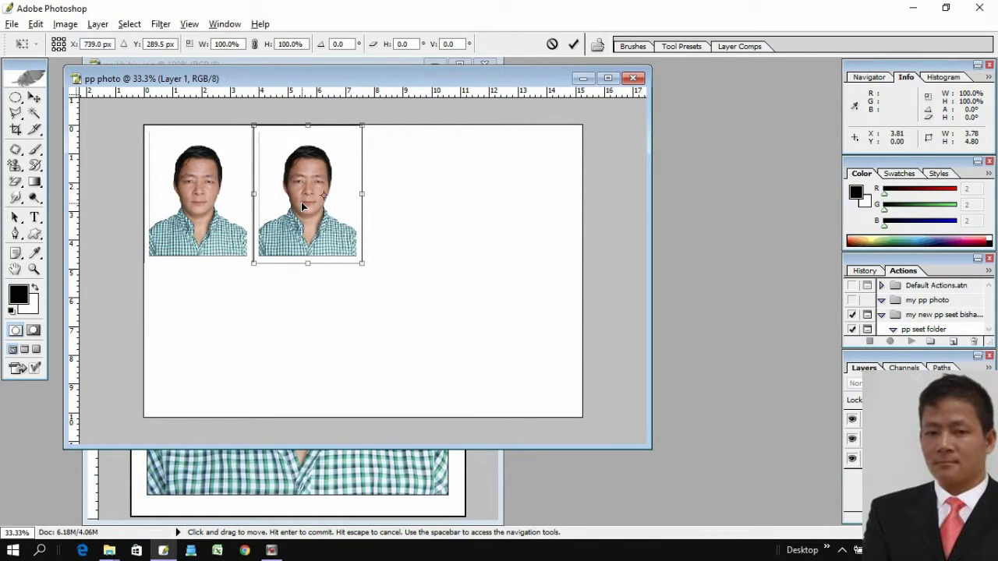
key(Return)
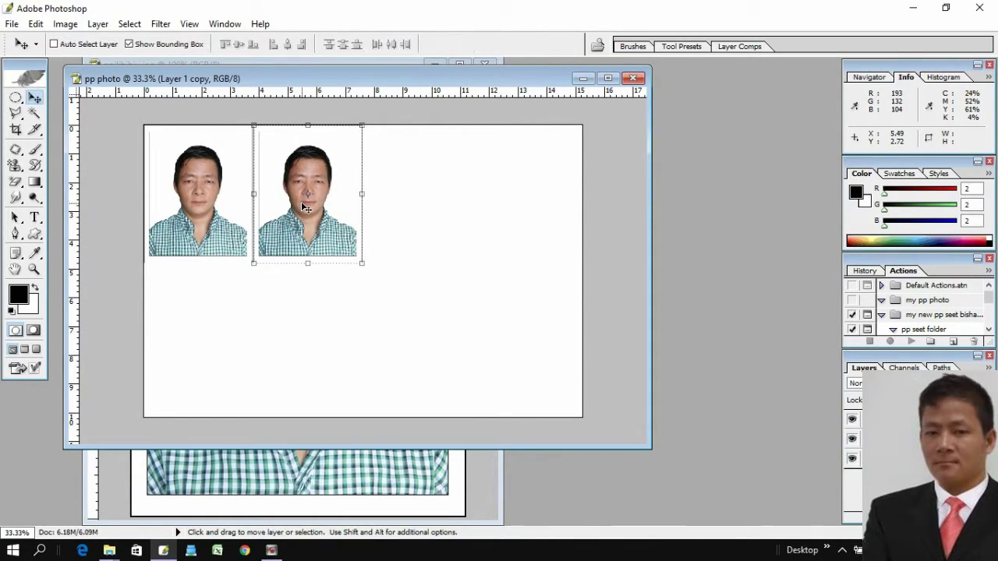
Step: Alt-drag copies to make the third and fourth top-row photos and one below the first
key(alt)
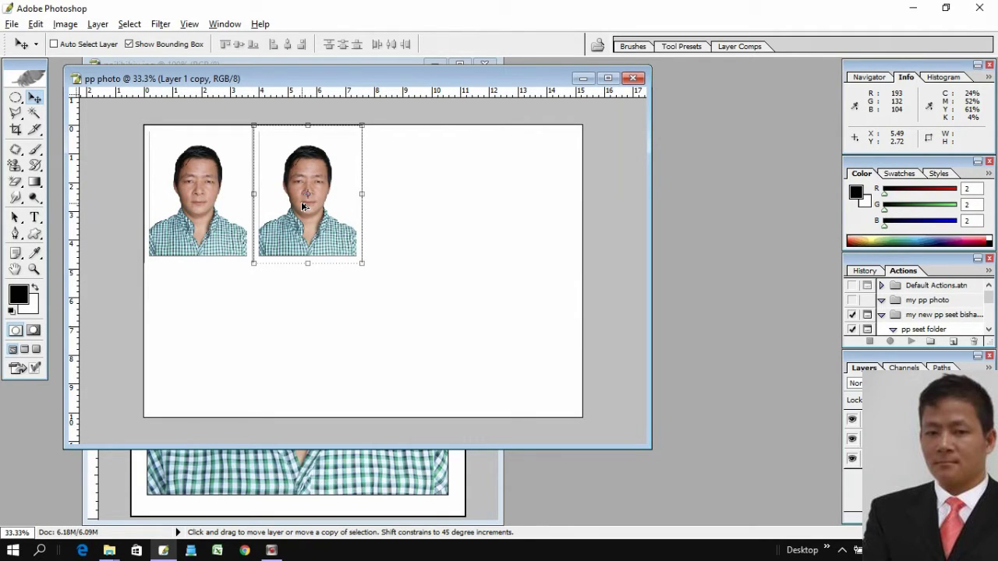
alt+drag(304, 206, 413, 207)
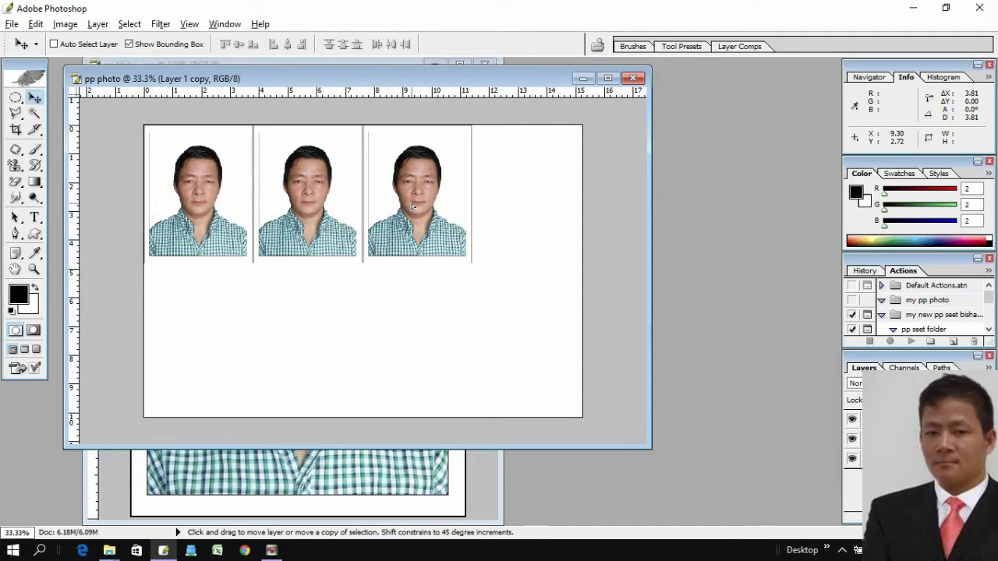
drag(413, 206, 517, 202)
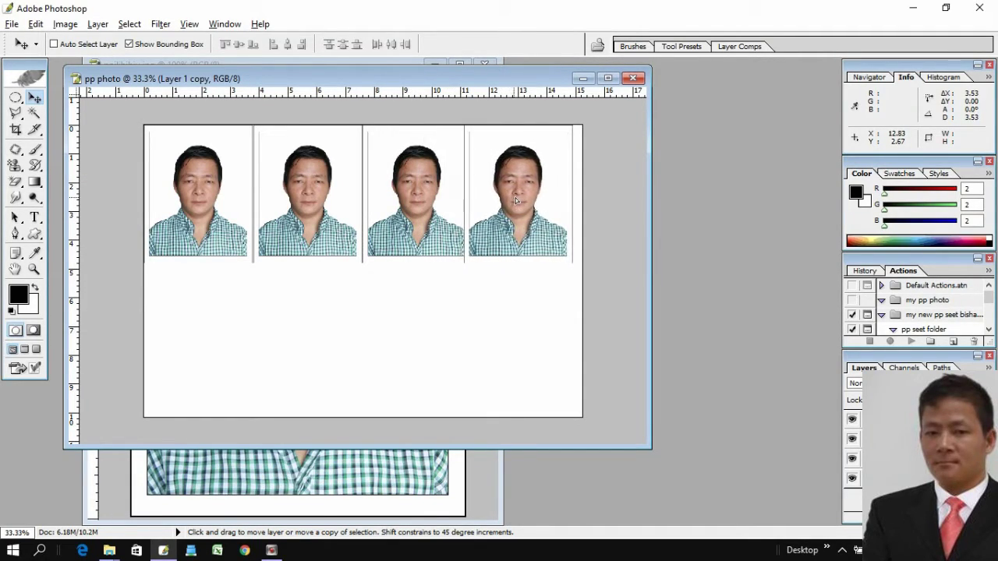
drag(517, 201, 518, 196)
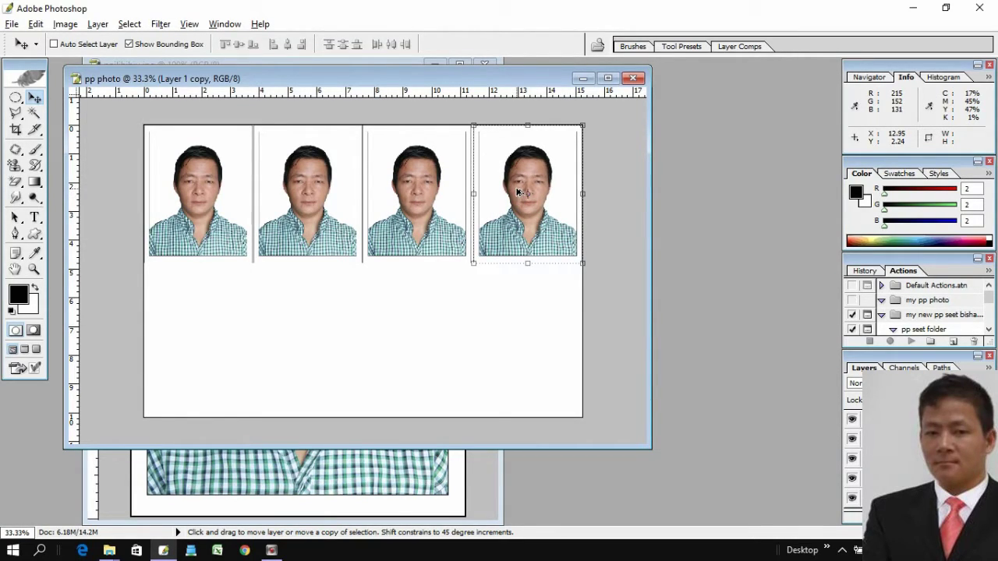
mouse_move(517, 192)
mouse_down()
mouse_move(466, 273)
mouse_move(184, 331)
mouse_move(198, 318)
mouse_move(196, 328)
mouse_up()
key(ctrl+t)
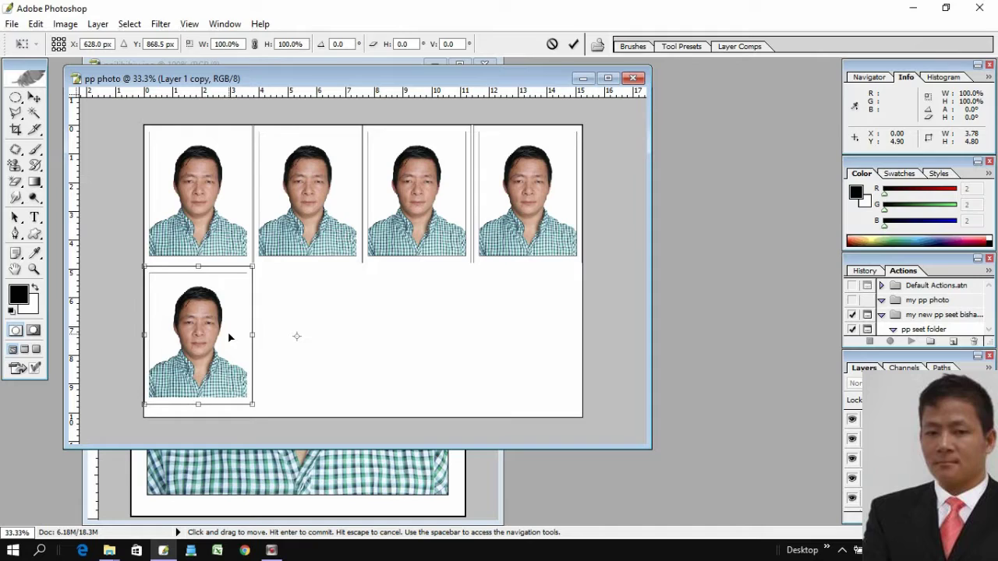
Step: Align the lower-left photo, then Alt-drag copies across to fill the bottom row with four photos
mouse_move(224, 337)
mouse_down()
mouse_move(273, 336)
mouse_move(221, 338)
mouse_up()
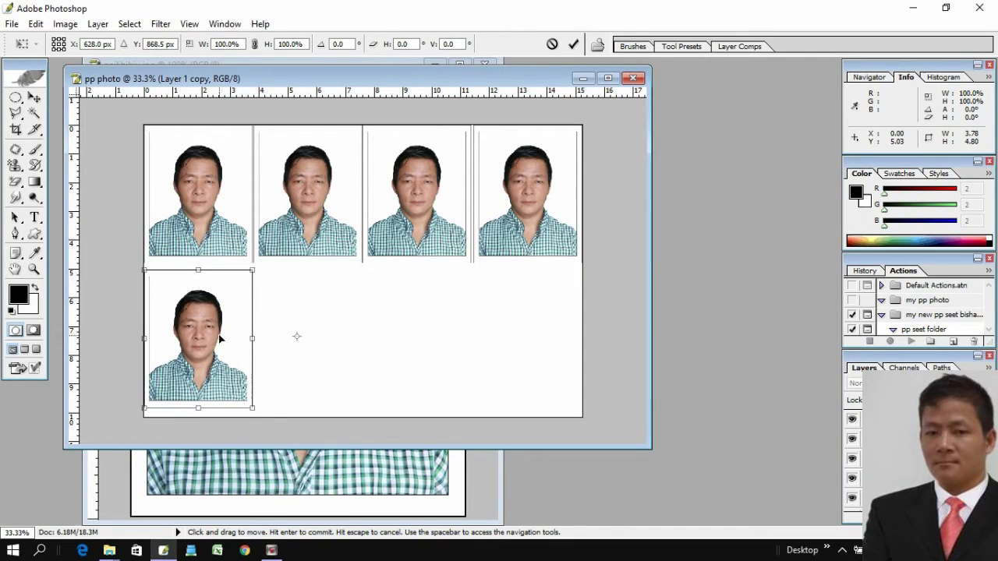
drag(221, 339, 219, 336)
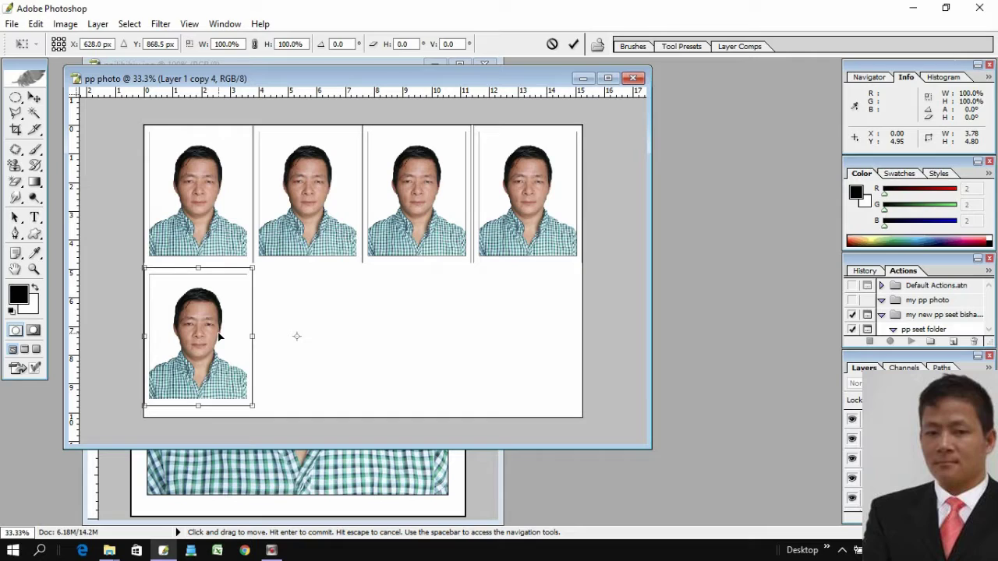
key(Return)
drag(222, 338, 329, 335)
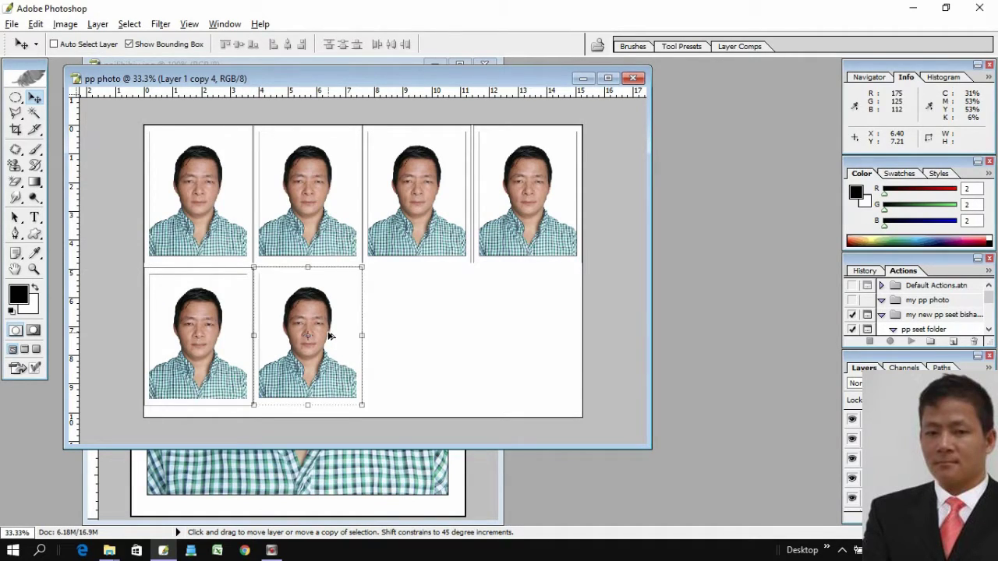
drag(329, 336, 547, 336)
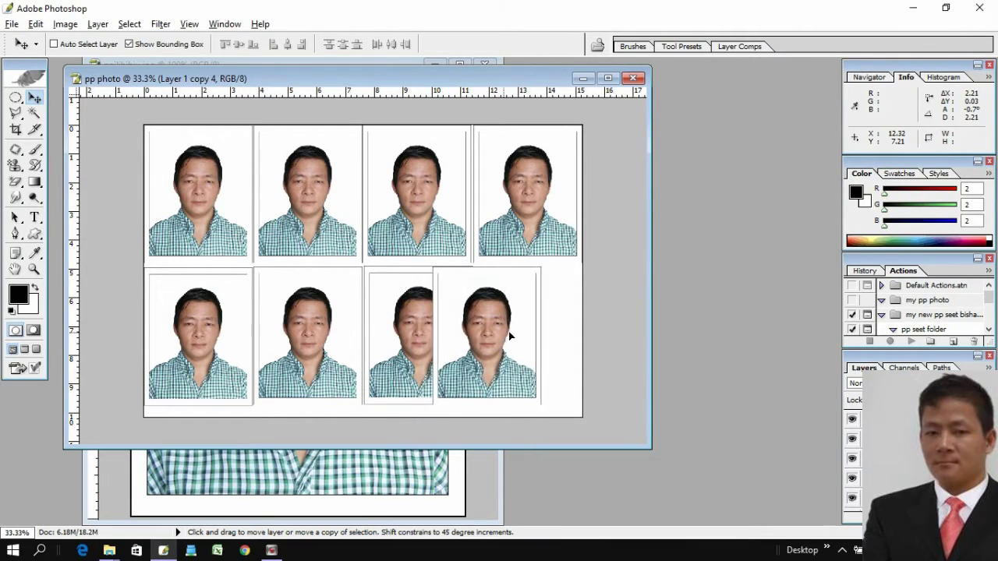
drag(547, 337, 546, 333)
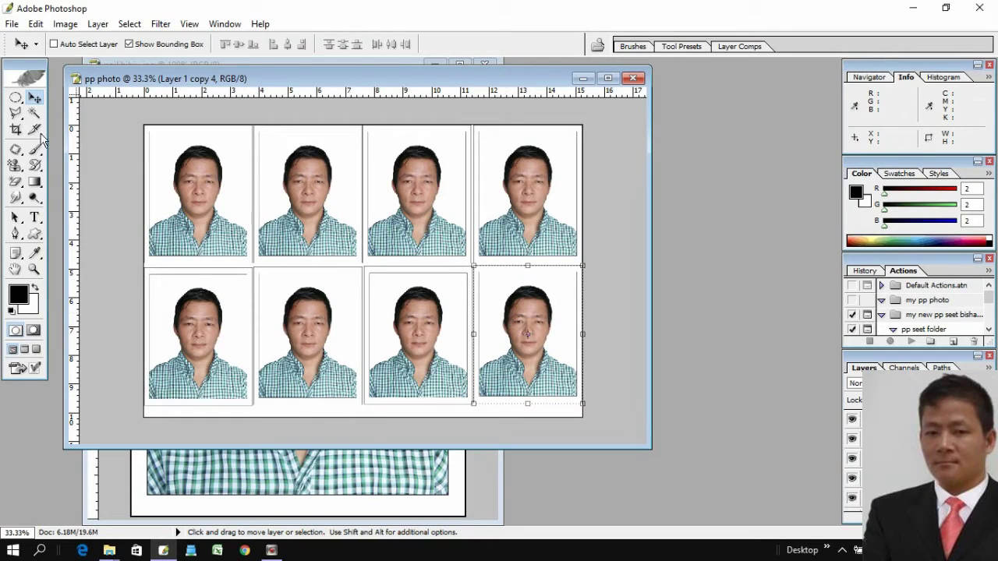
Step: Save the sheet as pp photo.jpg in the desktop's New folder at JPEG quality 8
click(12, 24)
mouse_move(51, 105)
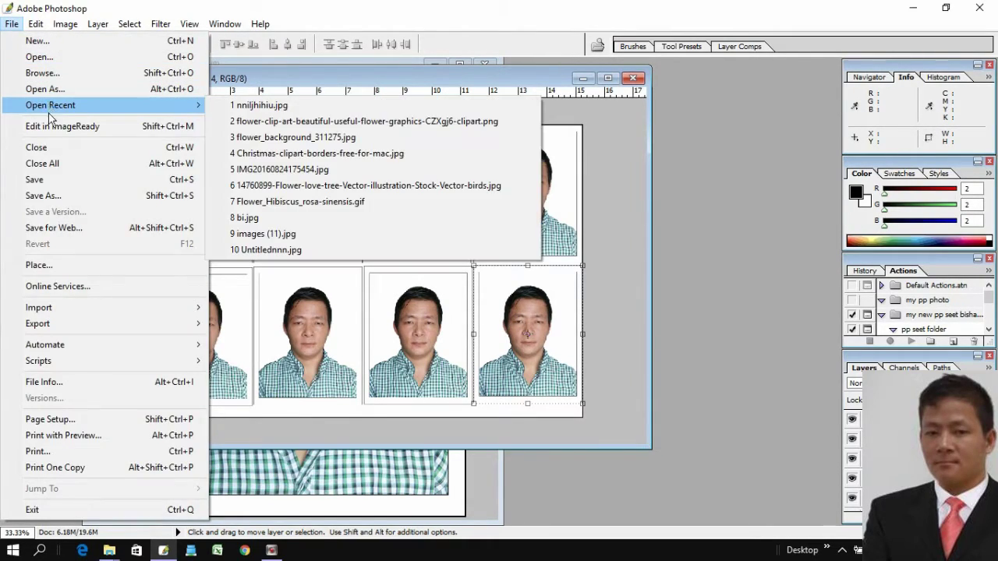
click(74, 179)
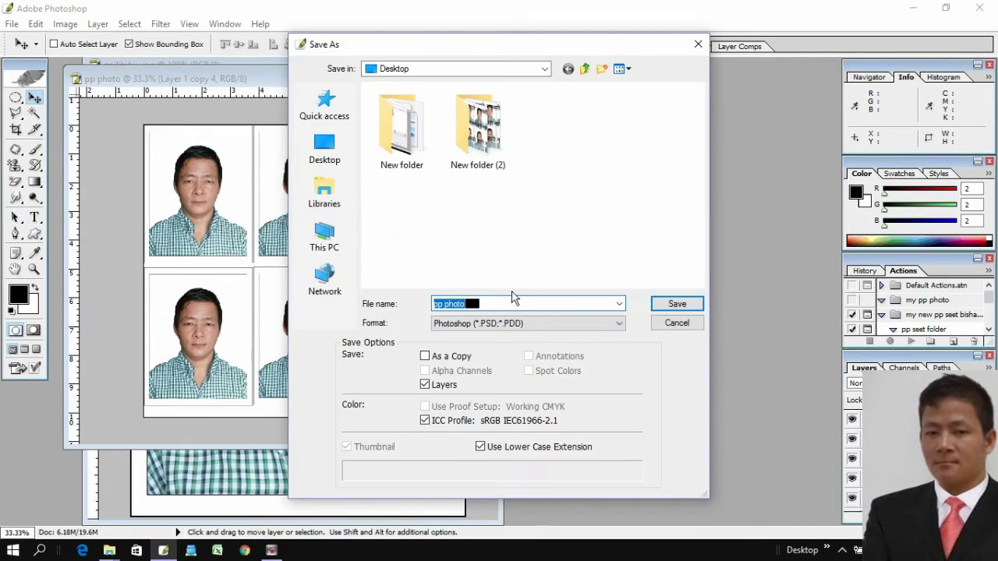
click(325, 160)
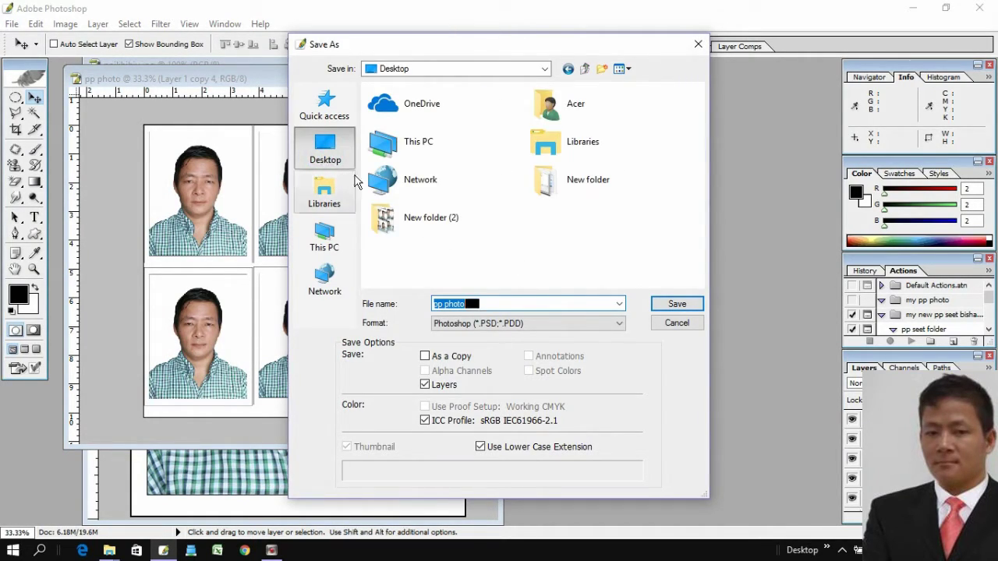
double_click(573, 195)
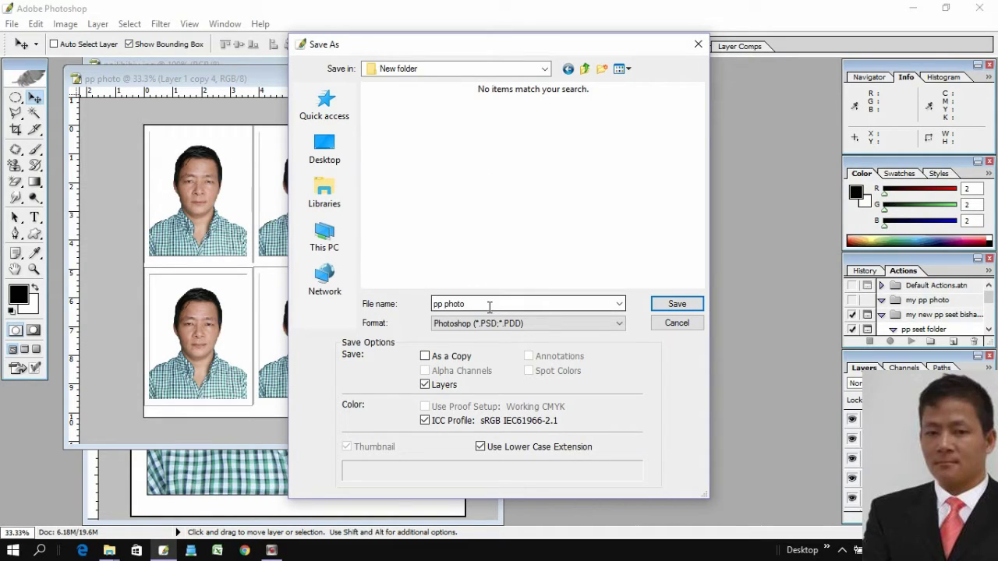
click(600, 324)
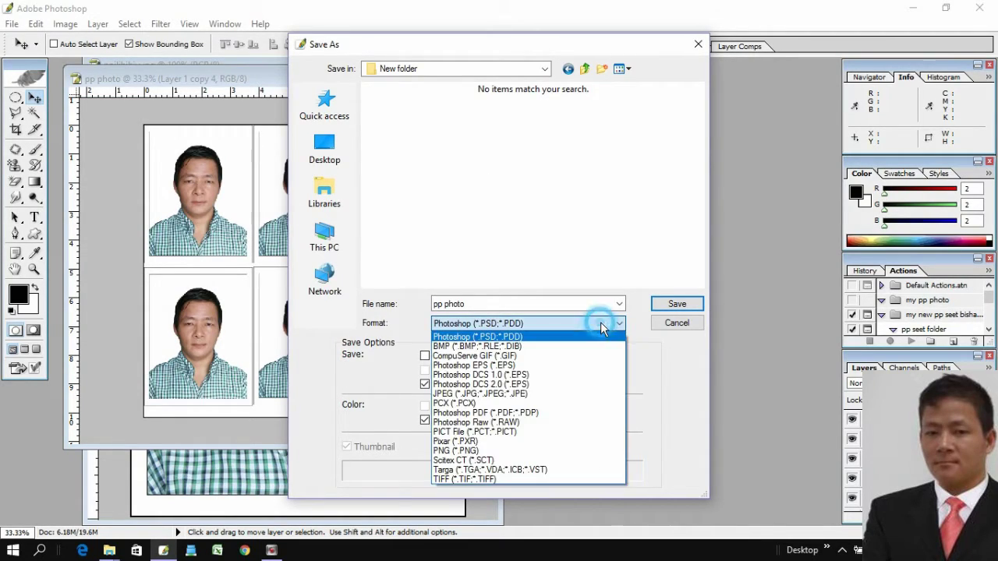
click(474, 393)
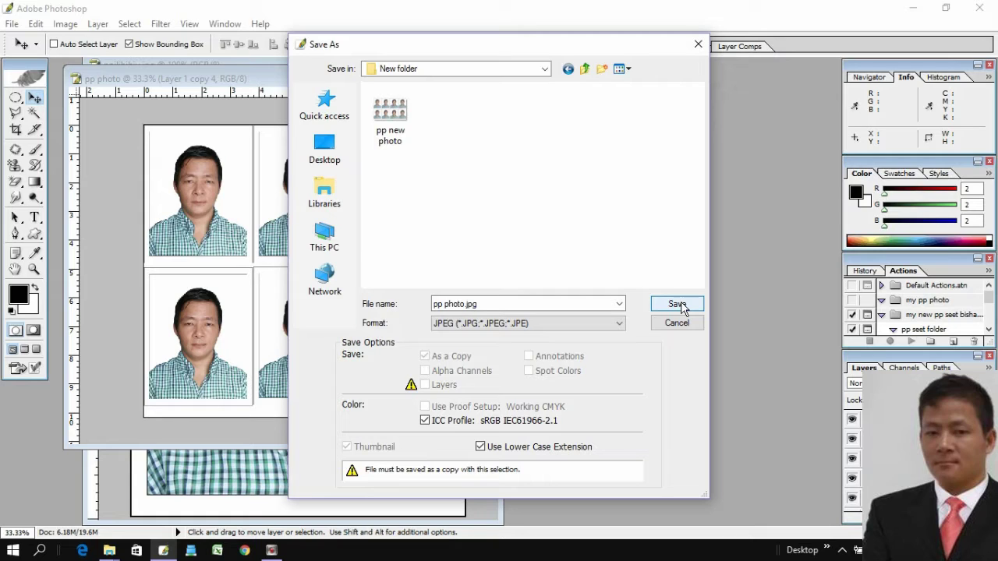
click(677, 304)
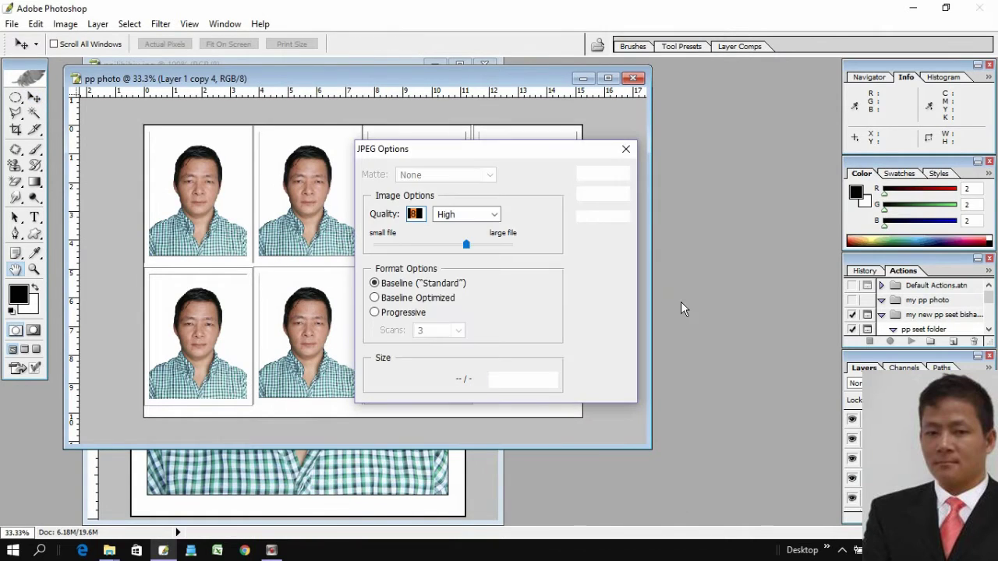
click(602, 175)
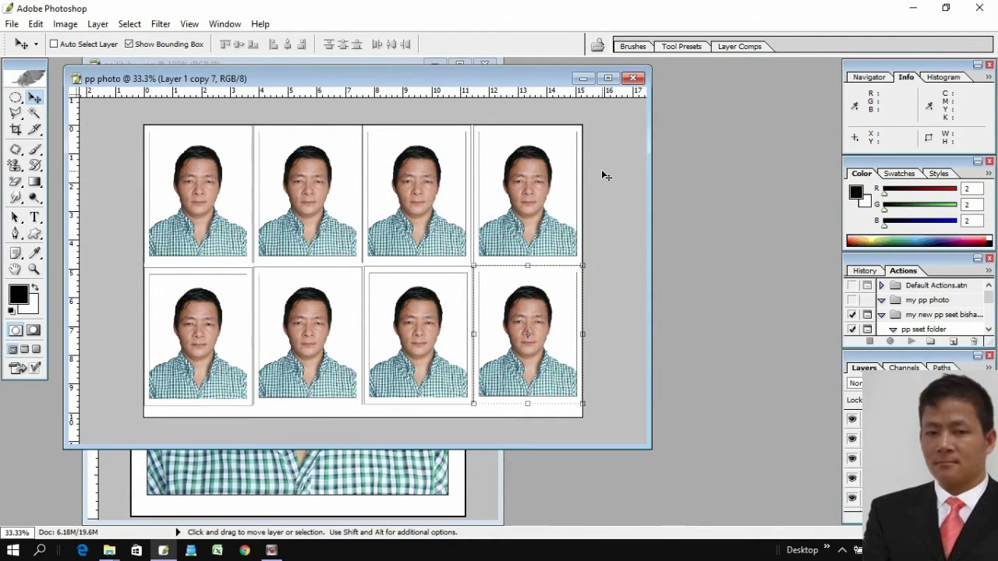
click(912, 9)
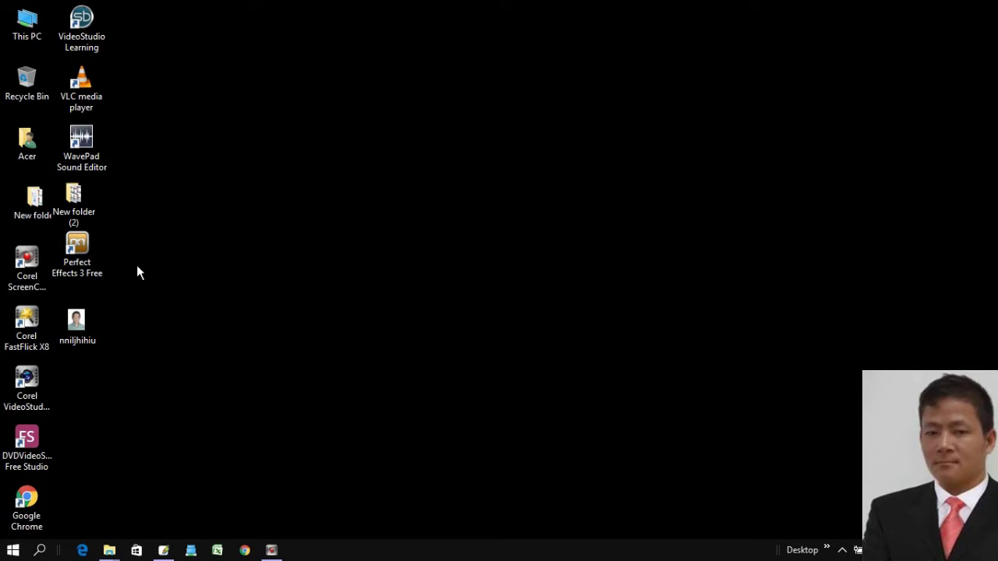
Step: Open pp photo.jpg from New folder on the desktop to view the finished sheet
double_click(36, 207)
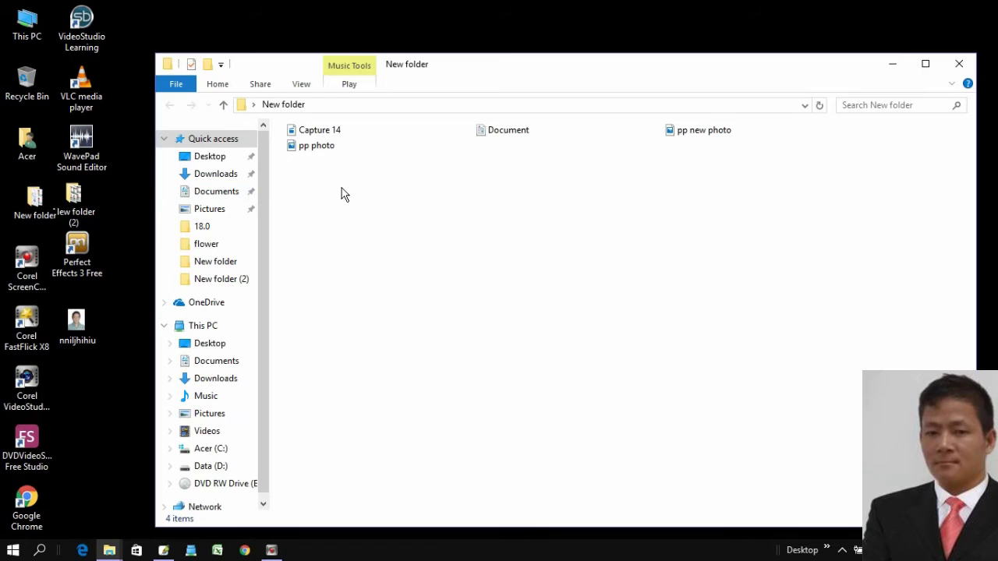
double_click(332, 150)
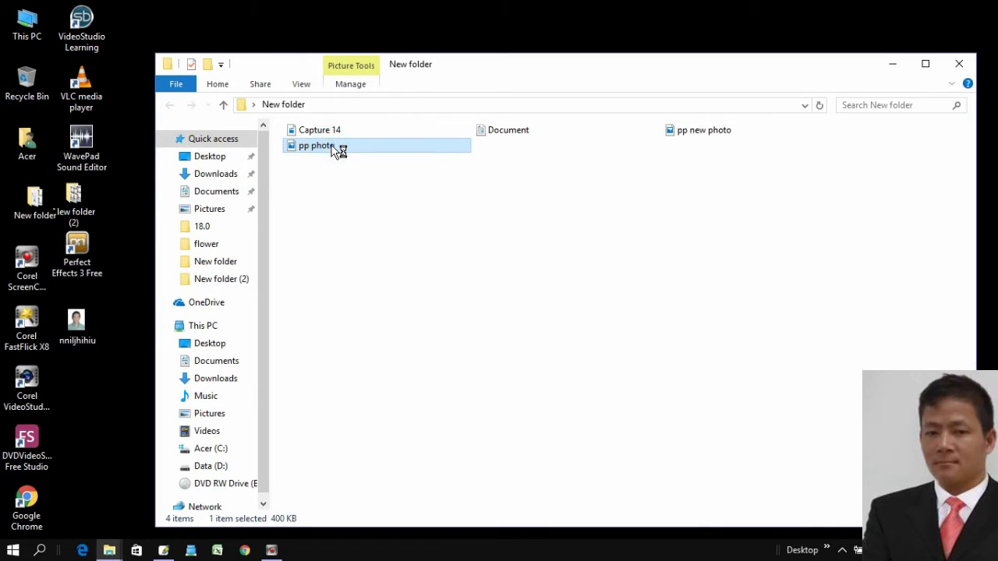